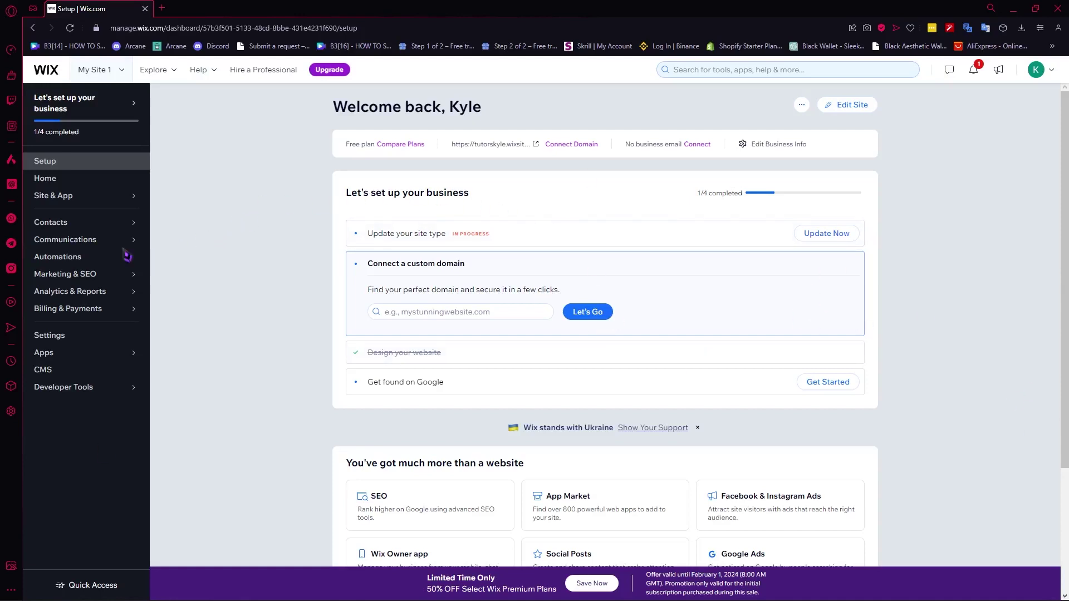
# Open the site's Automations page and browse through the suggested automations
pyautogui.click(83, 262)
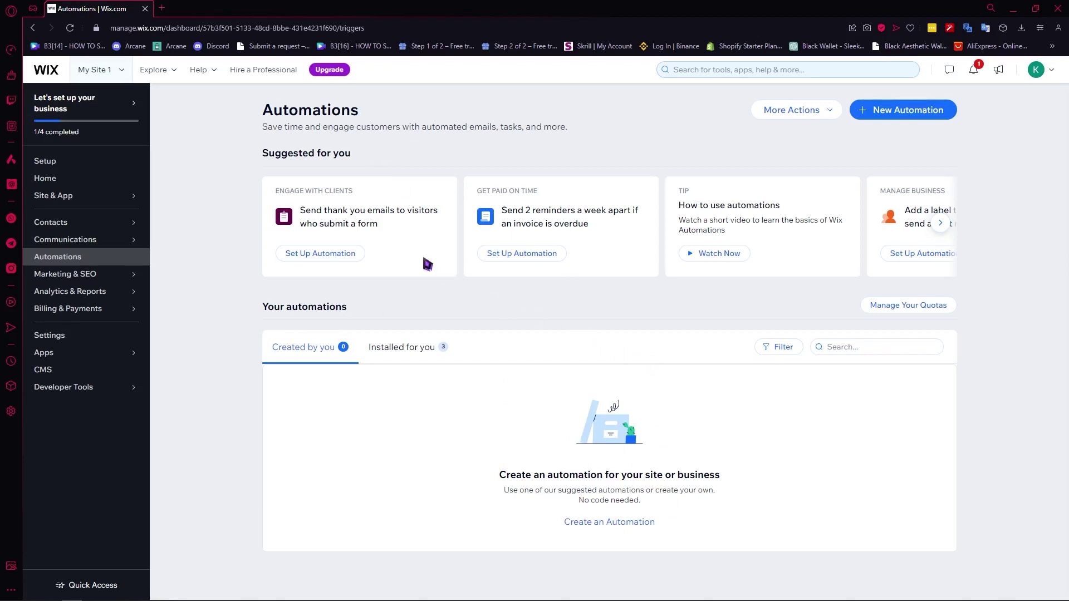
pyautogui.click(941, 223)
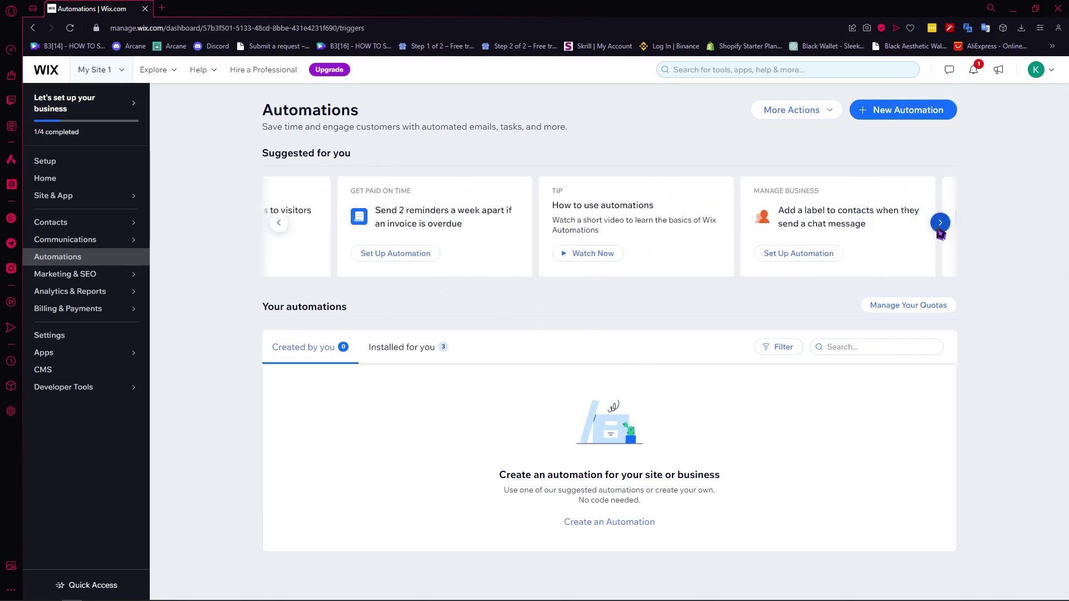
pyautogui.click(941, 223)
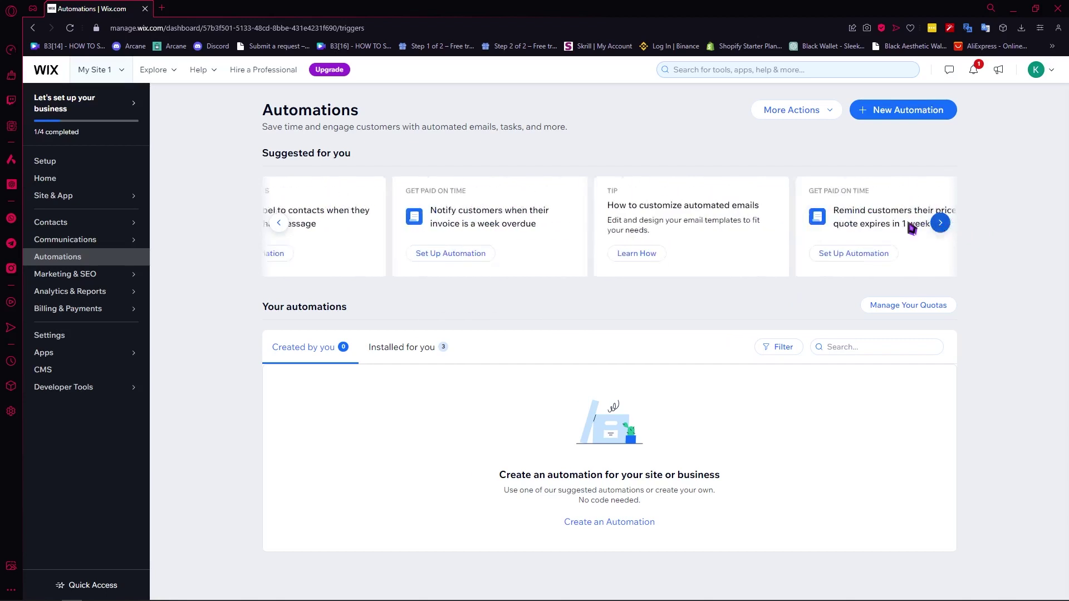
pyautogui.click(941, 222)
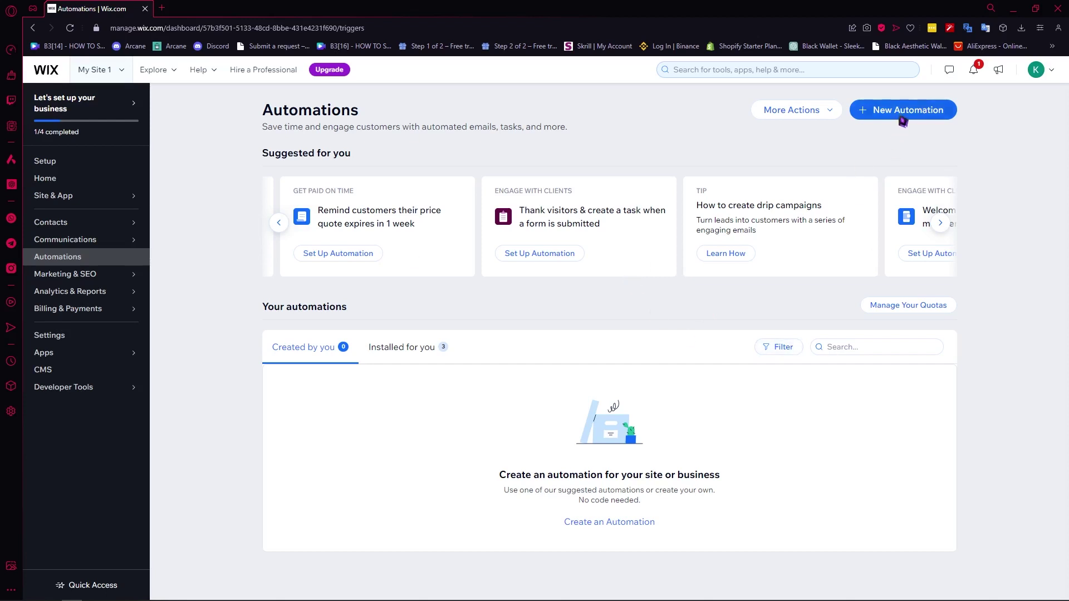
# Open the "Thank visitors who submit a form" template as a new automation, examine its trigger settings, and leave without activating it
pyautogui.click(878, 114)
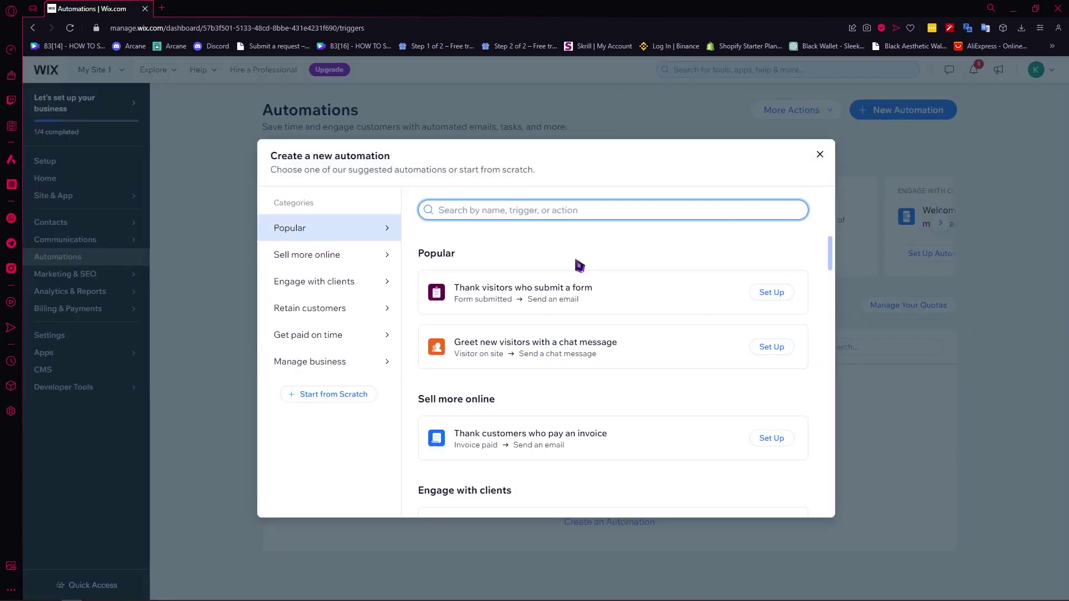
pyautogui.scroll(-5, 672, 307)
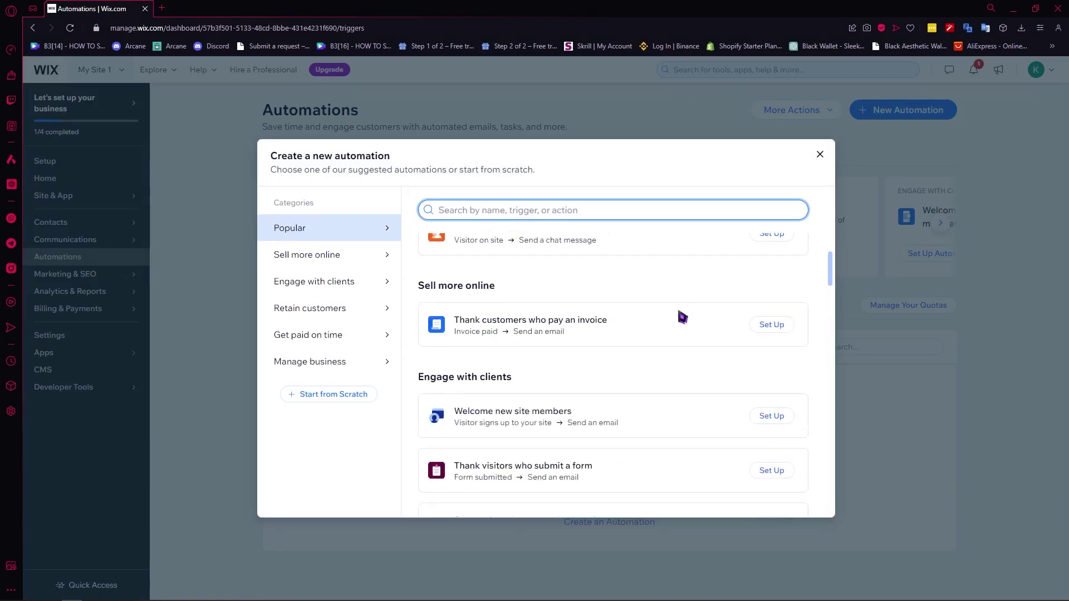
pyautogui.scroll(-2, 730, 353)
pyautogui.scroll(8, 692, 401)
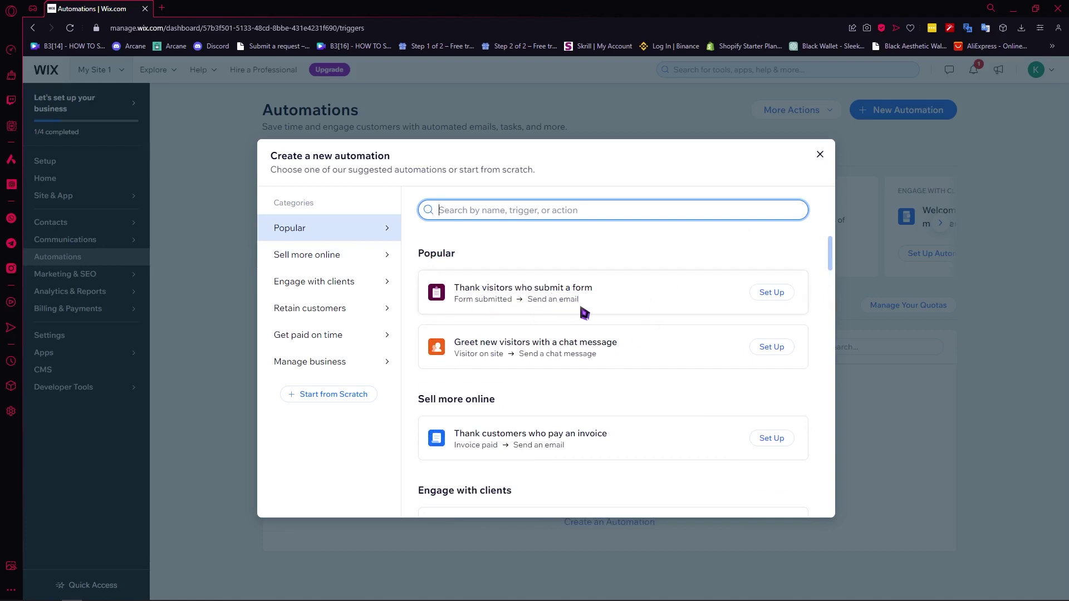
pyautogui.click(767, 294)
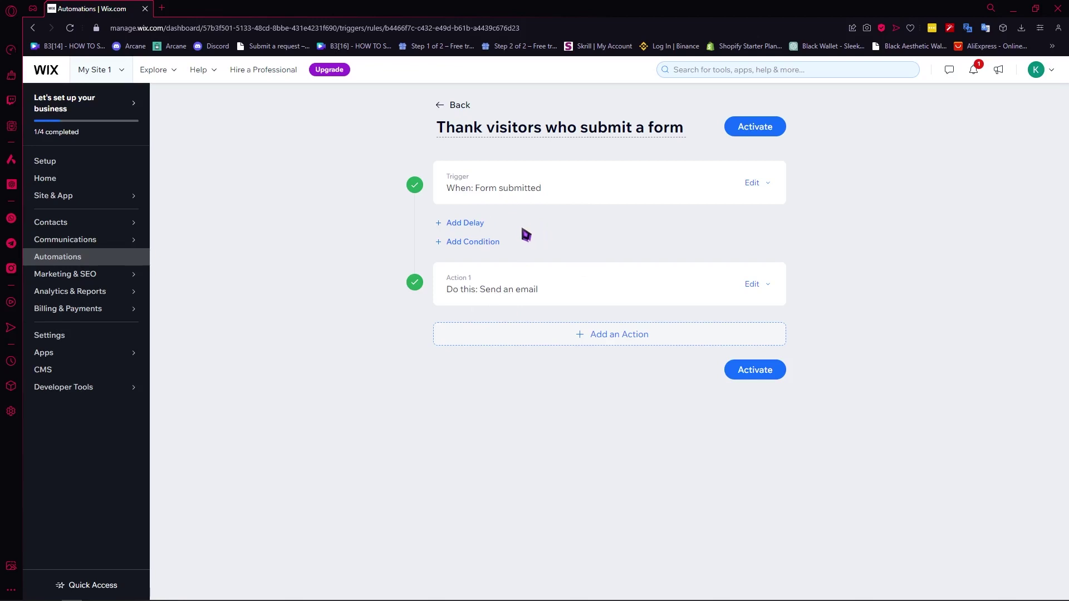
pyautogui.click(758, 185)
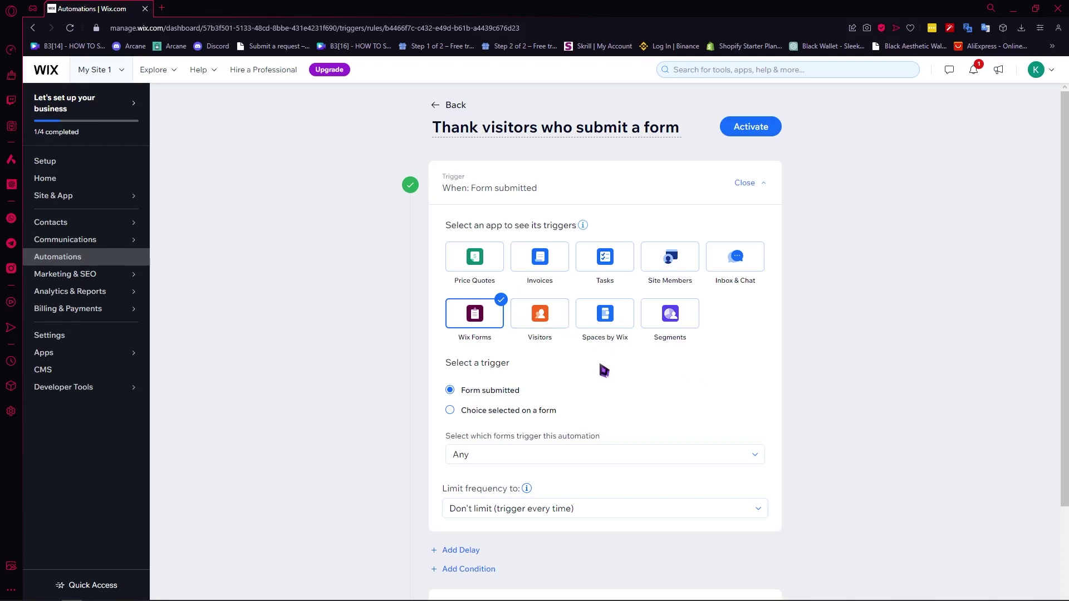
pyautogui.hotkey('alt', 'Left')
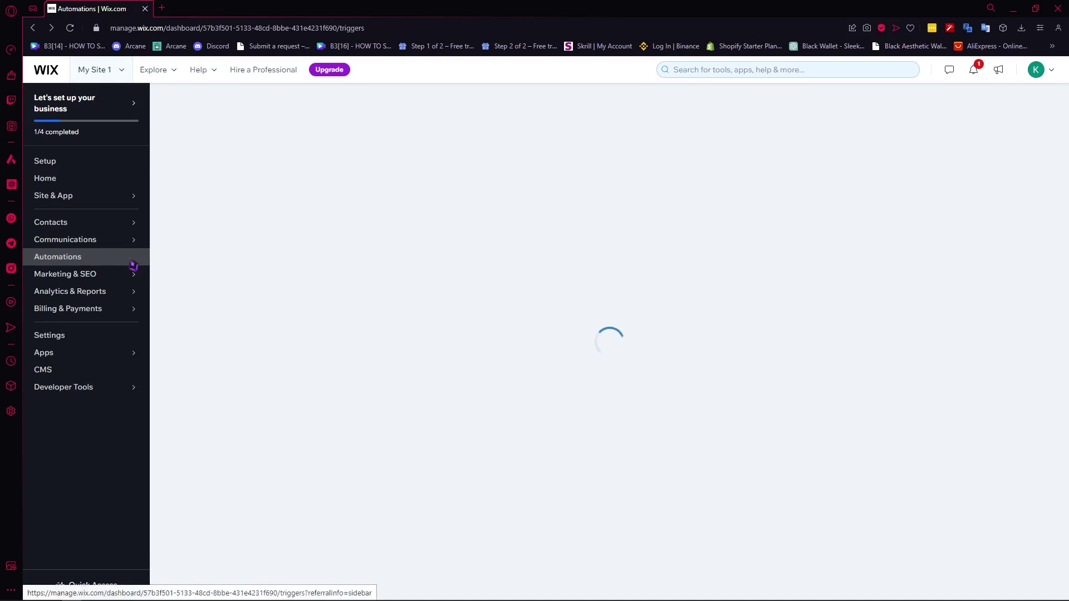
# Return to the Automations page, look through the template categories, and create a new automation from scratch
pyautogui.click(109, 261)
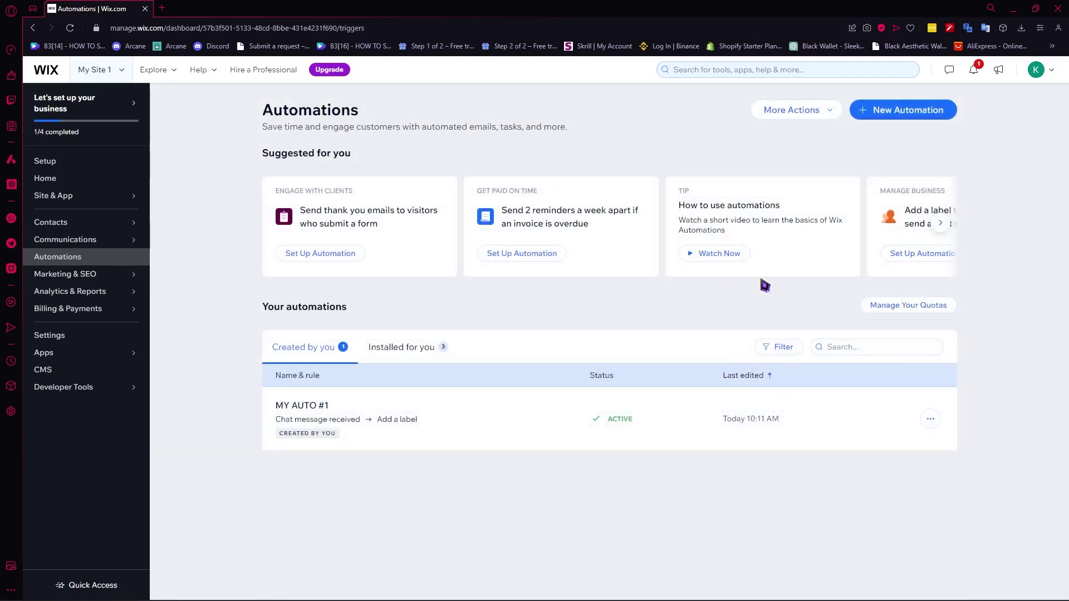
pyautogui.click(898, 115)
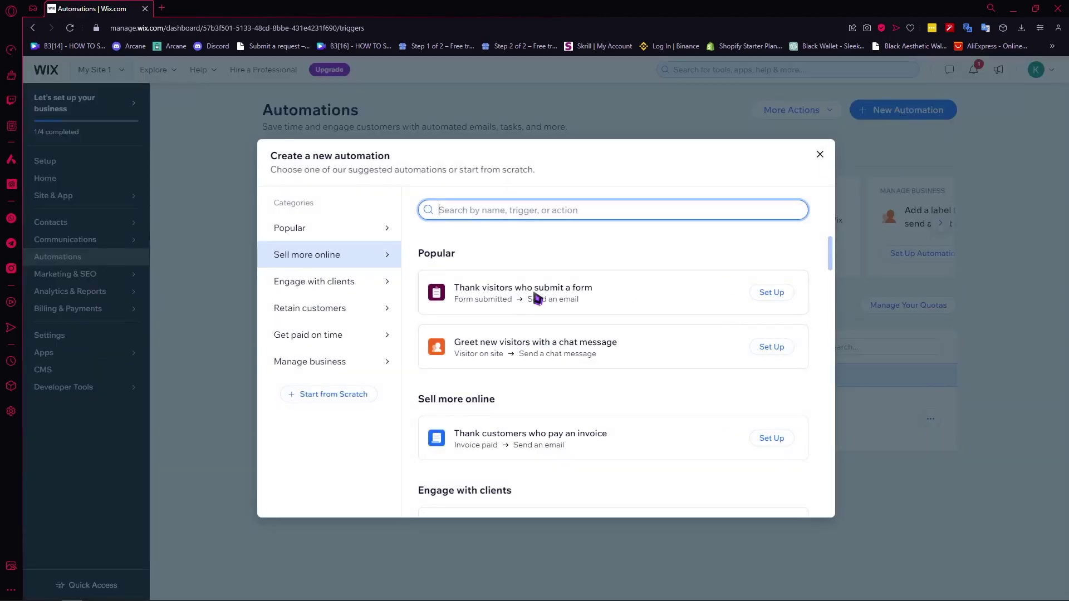
pyautogui.click(318, 230)
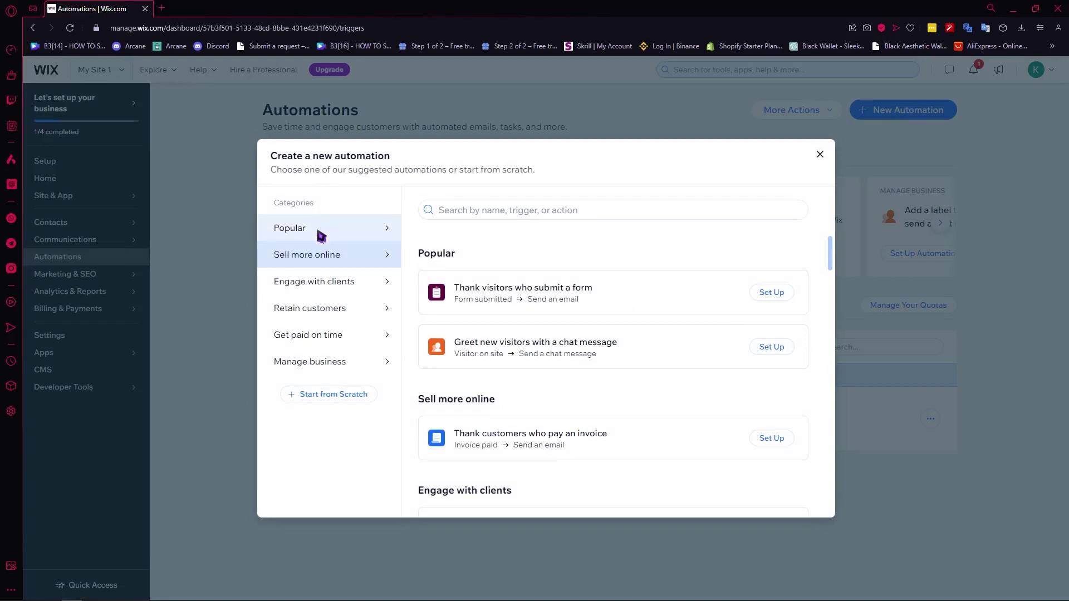
pyautogui.click(343, 293)
pyautogui.click(361, 310)
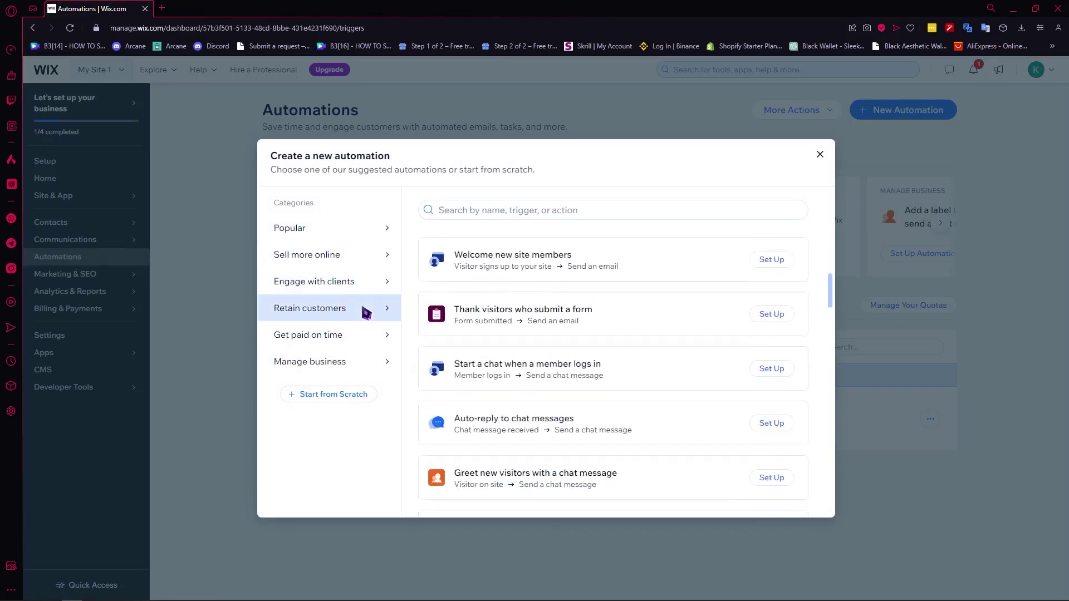
pyautogui.click(355, 337)
pyautogui.click(348, 365)
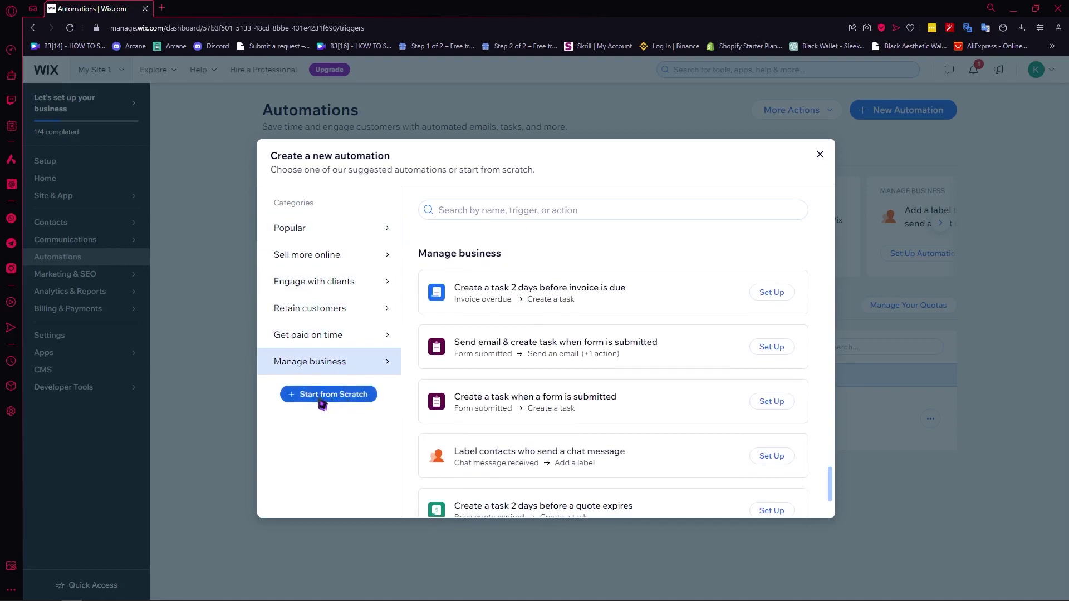
pyautogui.click(341, 398)
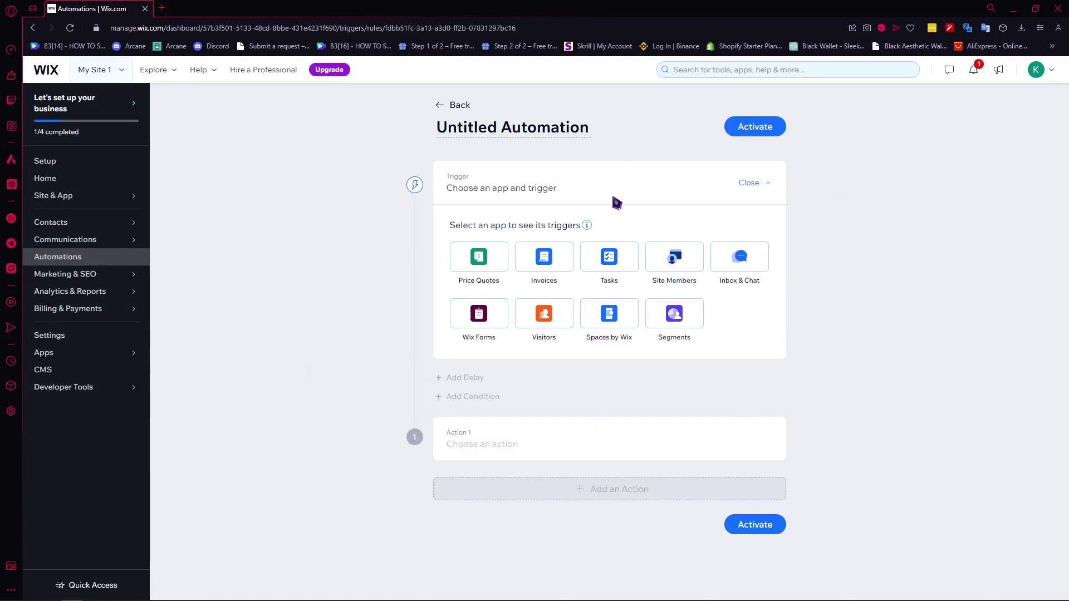
# Name the new automation "AUTOMATION #1"
pyautogui.click(582, 133)
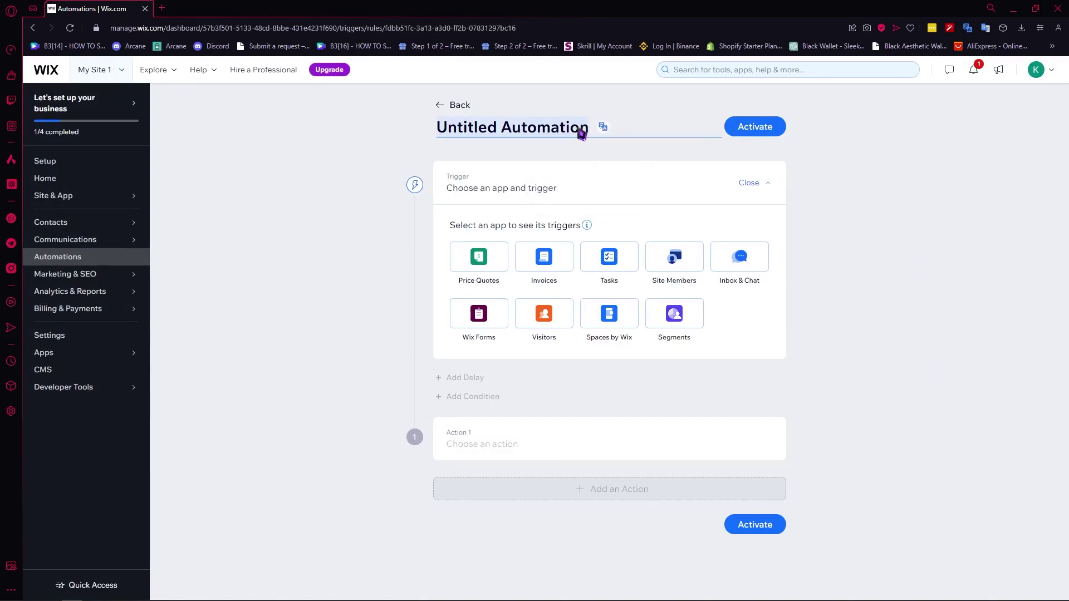
pyautogui.write('aui')
pyautogui.press('BackSpace')
pyautogui.write('AUTO')
pyautogui.press('BackSpace')
pyautogui.write('MATION #1')
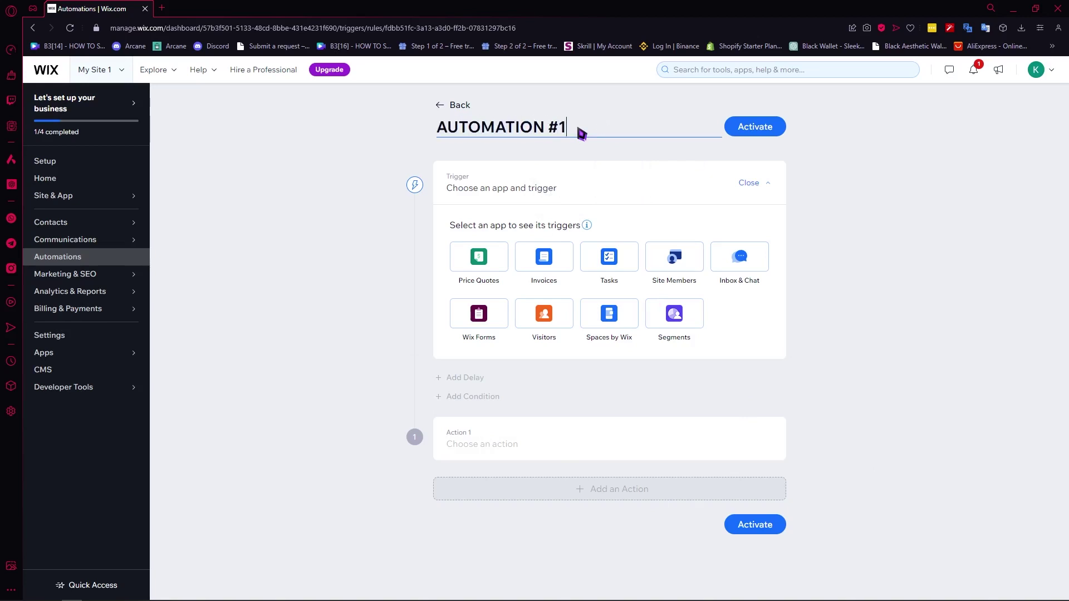
pyautogui.click(897, 166)
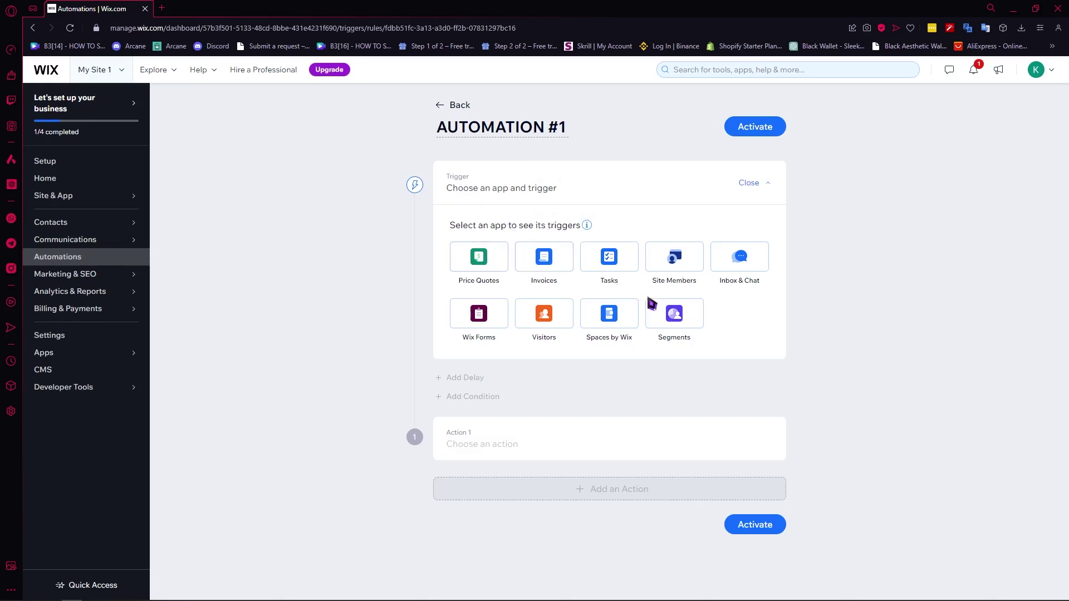
# Choose the Tasks app with the "Task overdue" trigger and review the available delay, condition and action options
pyautogui.click(612, 260)
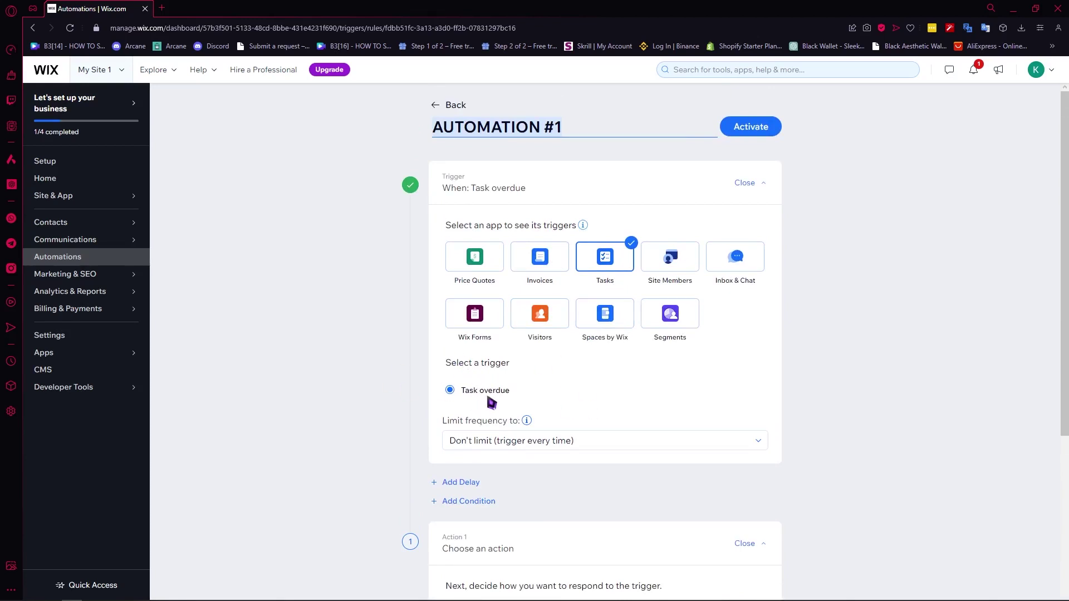
pyautogui.scroll(-2, 501, 413)
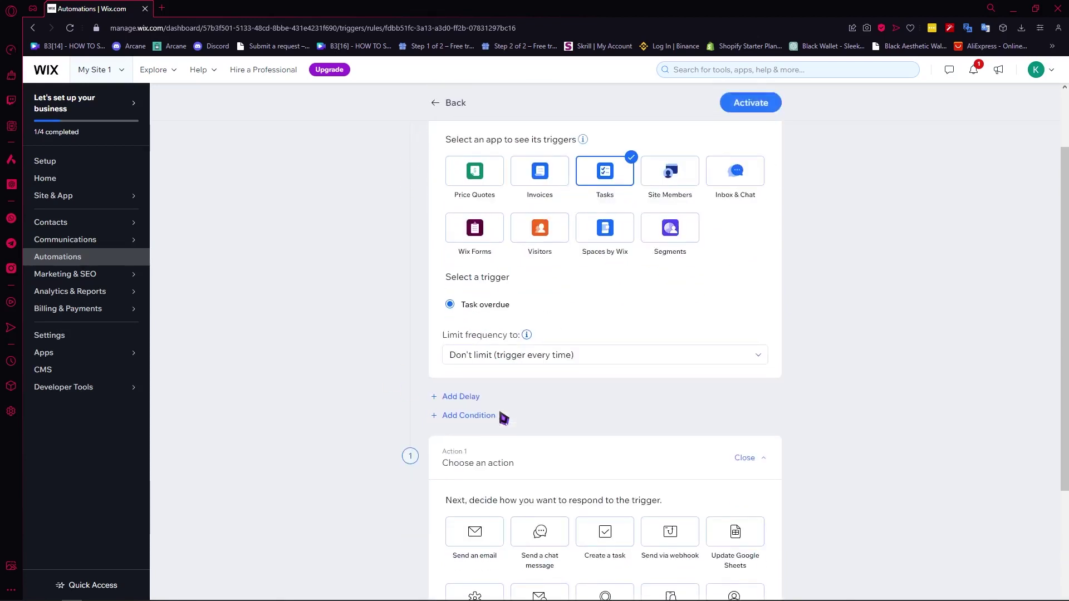
pyautogui.scroll(-3, 564, 390)
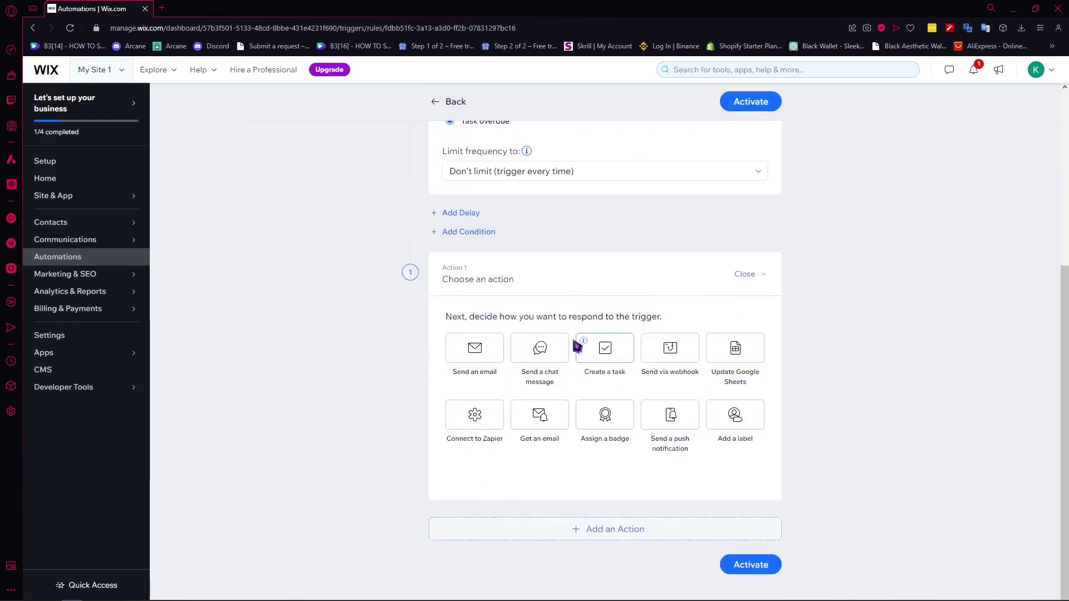
pyautogui.scroll(2, 608, 387)
pyautogui.scroll(4, 608, 388)
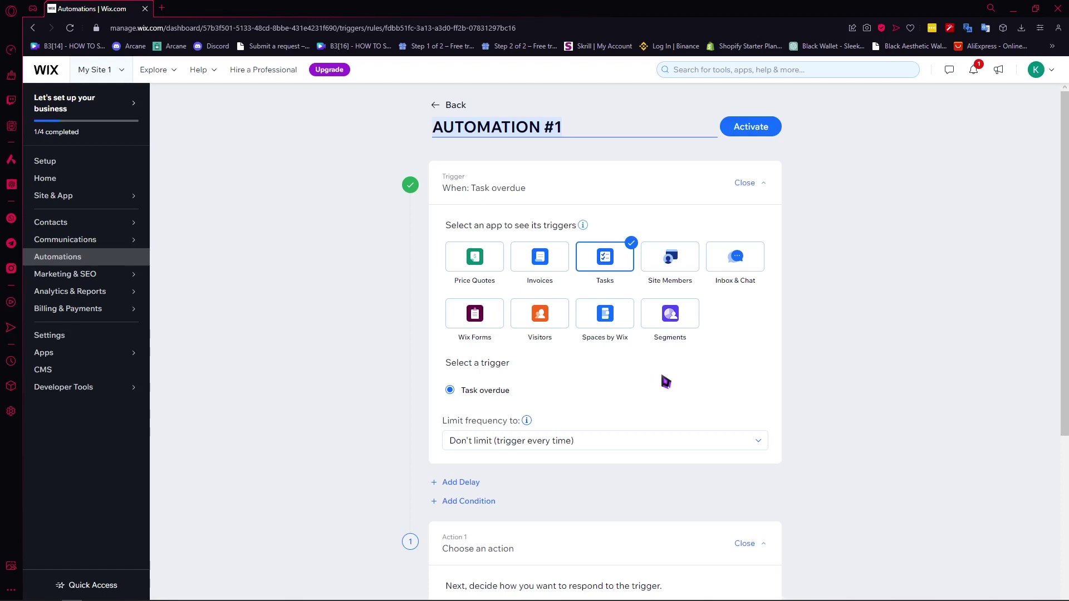
# Limit the trigger's frequency to "Once per contact"
pyautogui.click(486, 439)
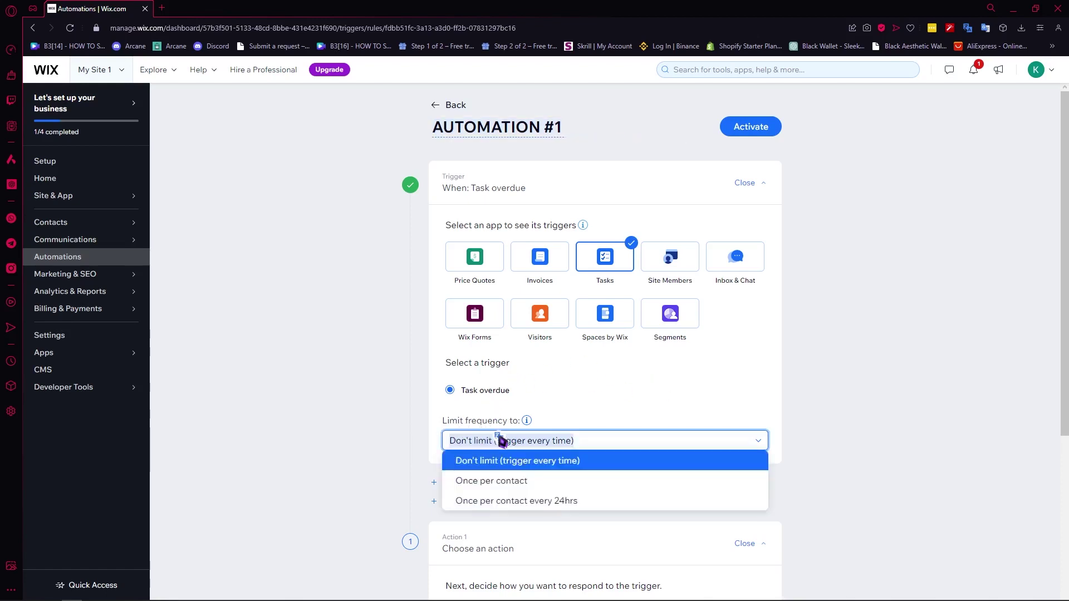
pyautogui.click(511, 502)
pyautogui.click(537, 447)
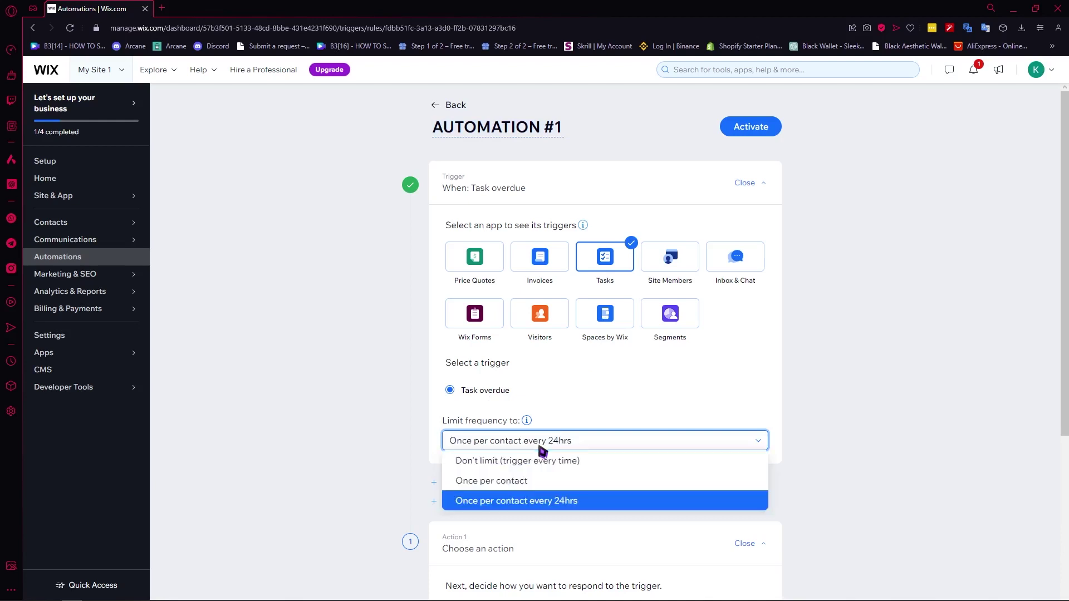
pyautogui.click(512, 480)
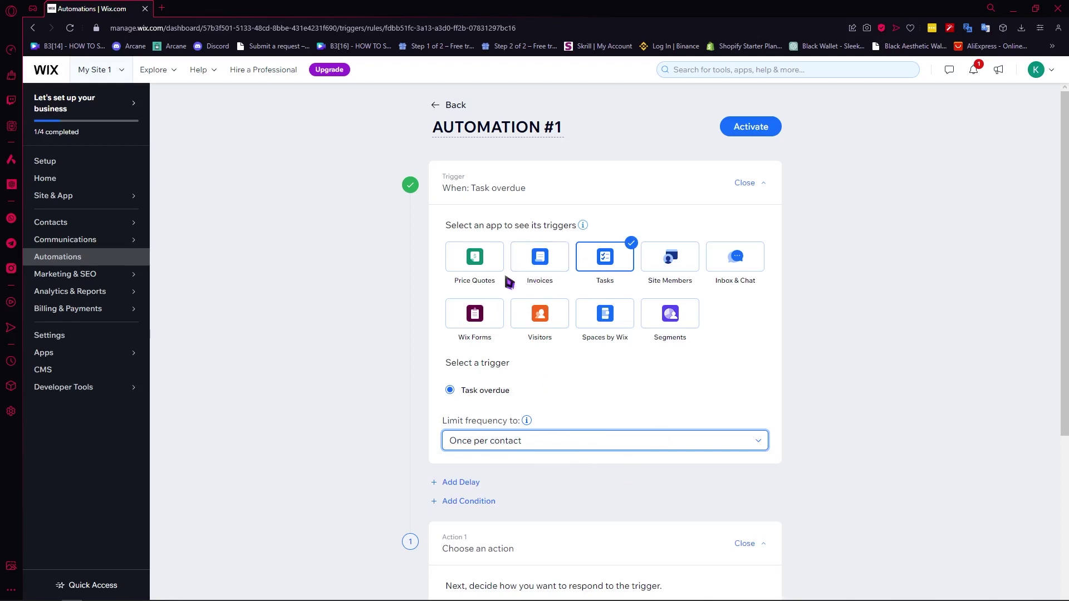
# Compare the trigger options of the Price Quotes and Visitors apps, and switch back to the Tasks app
pyautogui.click(488, 270)
pyautogui.scroll(-3, 526, 289)
pyautogui.scroll(3, 525, 289)
pyautogui.click(543, 310)
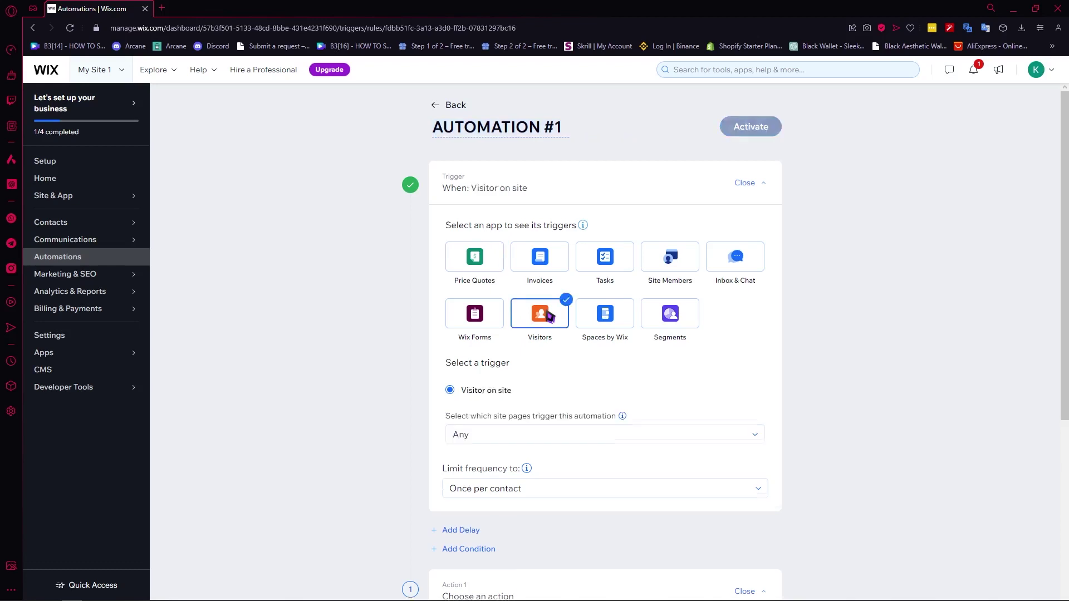
pyautogui.scroll(-3, 502, 267)
pyautogui.scroll(2, 510, 200)
pyautogui.click(488, 195)
pyautogui.scroll(-2, 493, 192)
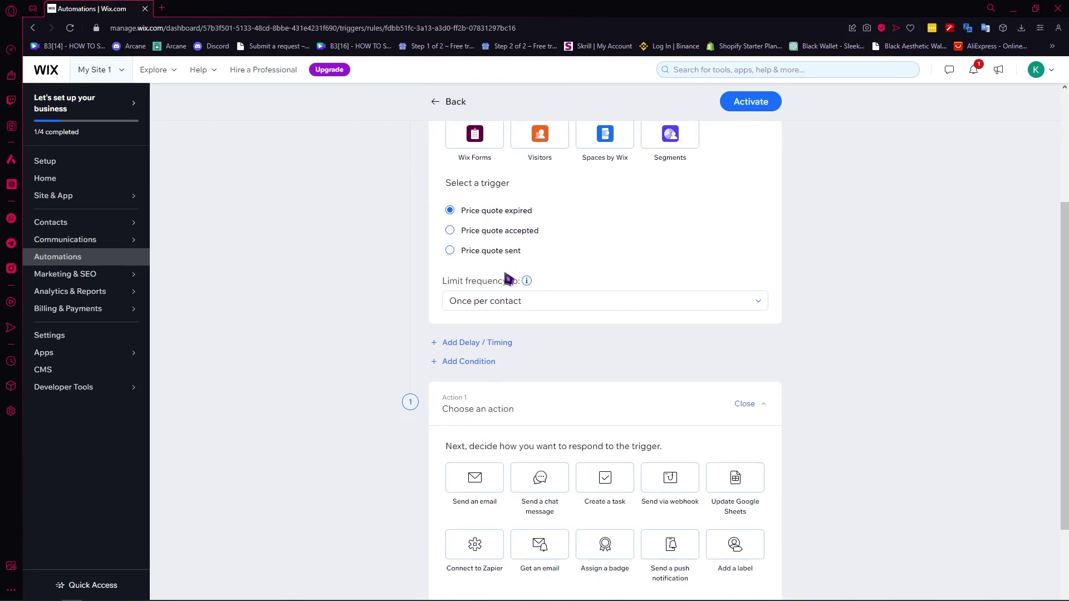
pyautogui.scroll(3, 506, 279)
pyautogui.click(623, 248)
pyautogui.scroll(-3, 594, 246)
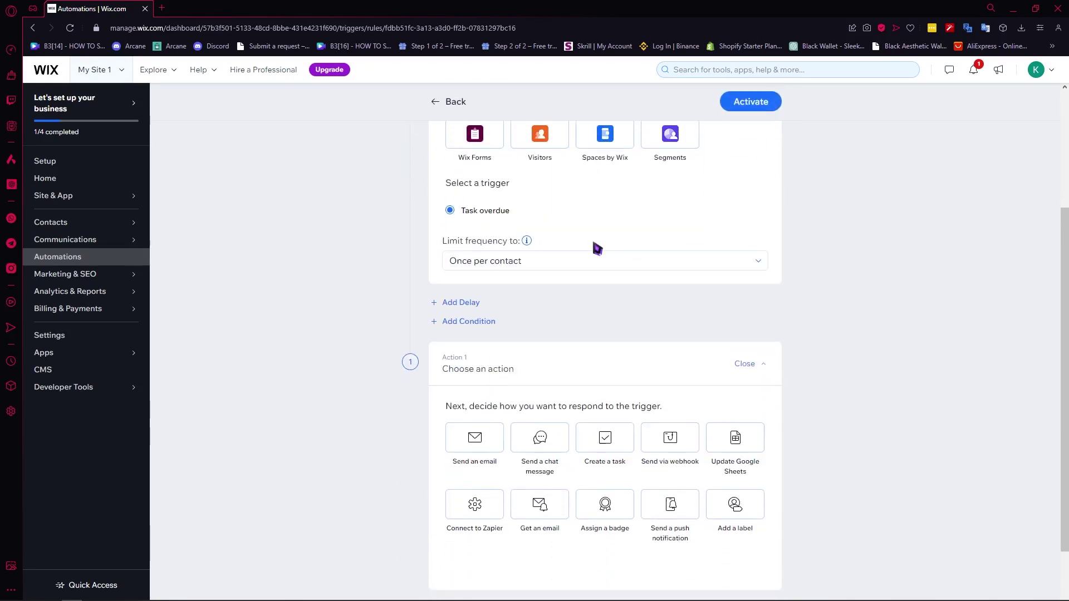
pyautogui.scroll(3, 616, 258)
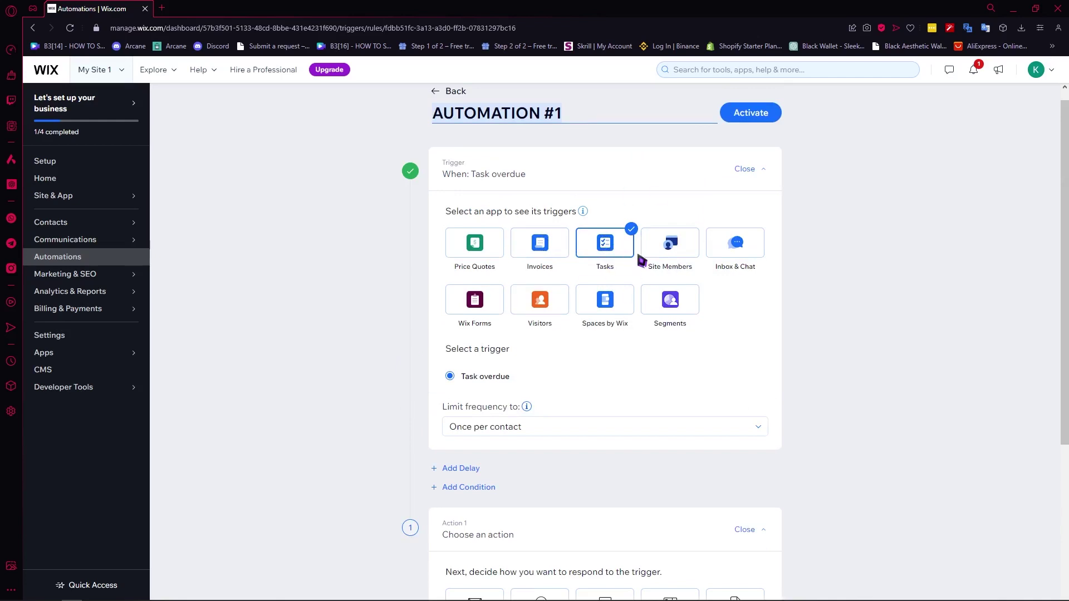
# Add a delay of 1 day after the "Task overdue" trigger and review the automation's settings
pyautogui.scroll(-2, 521, 390)
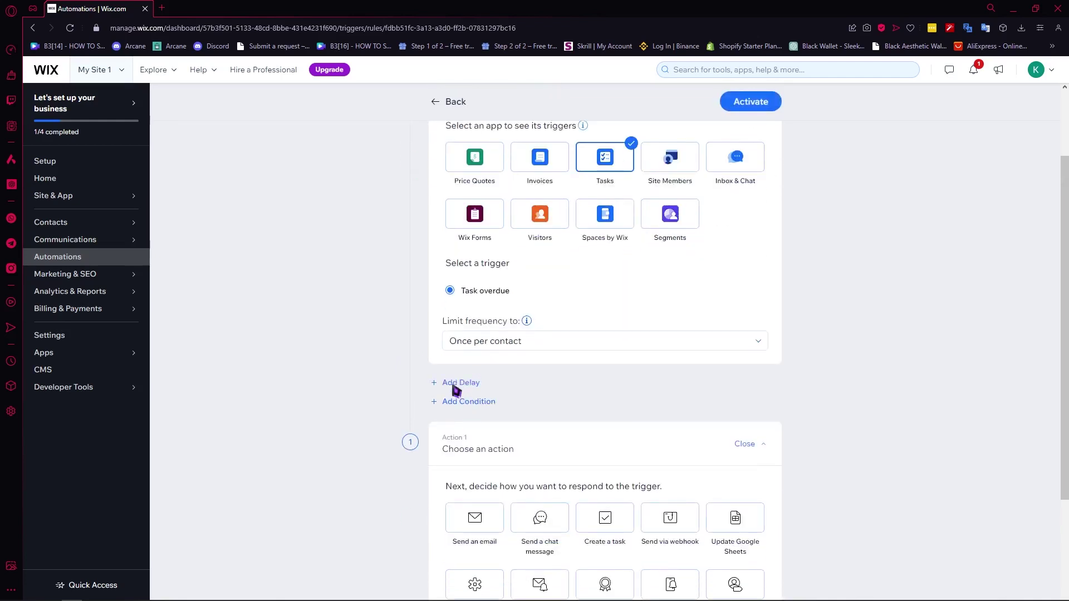
pyautogui.click(461, 385)
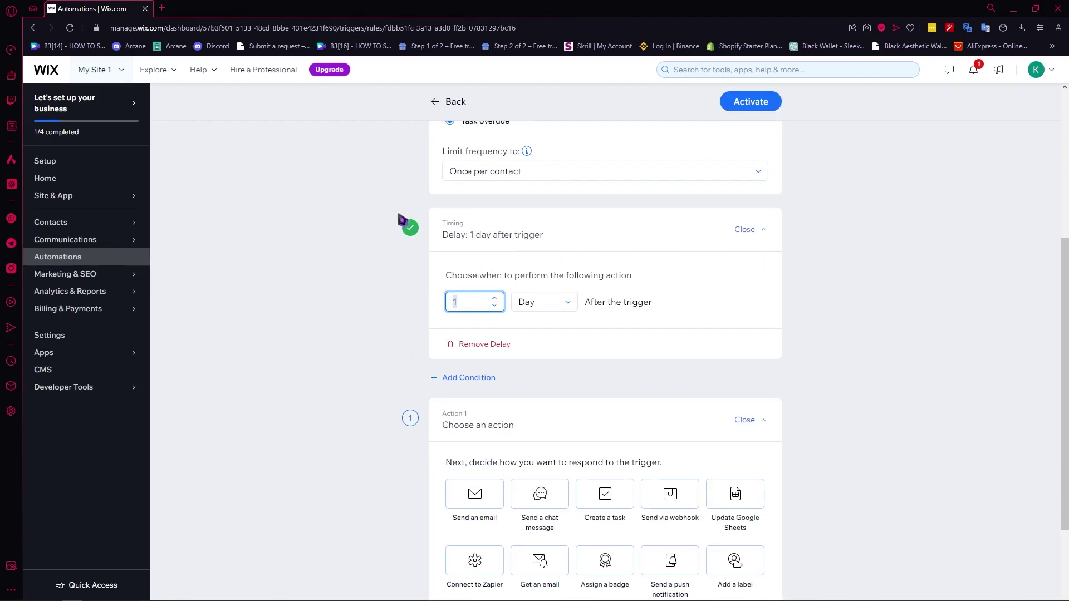
pyautogui.scroll(6, 512, 271)
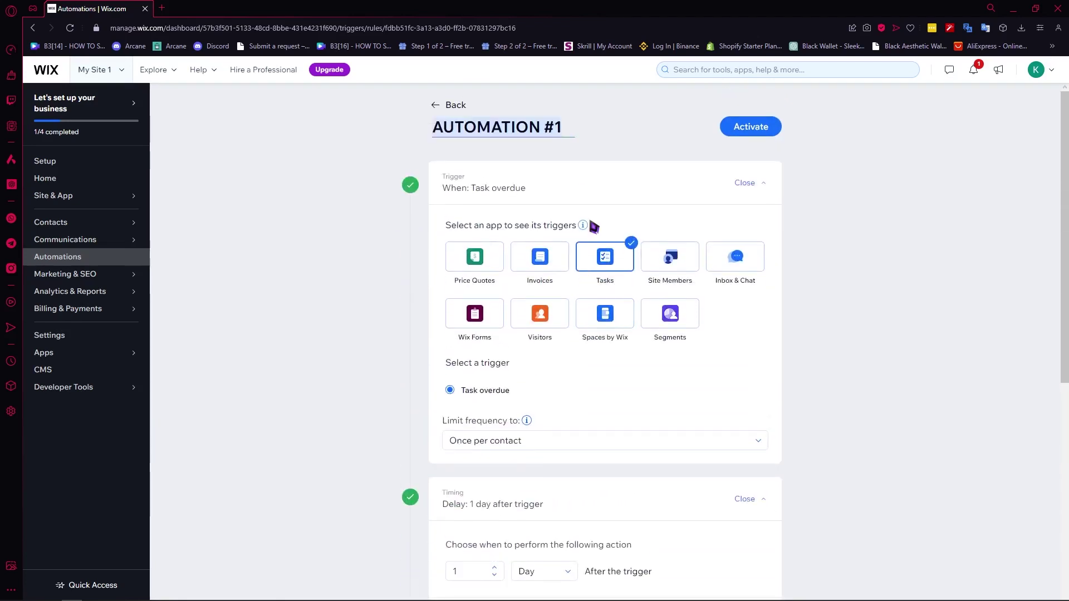
pyautogui.scroll(-6, 608, 382)
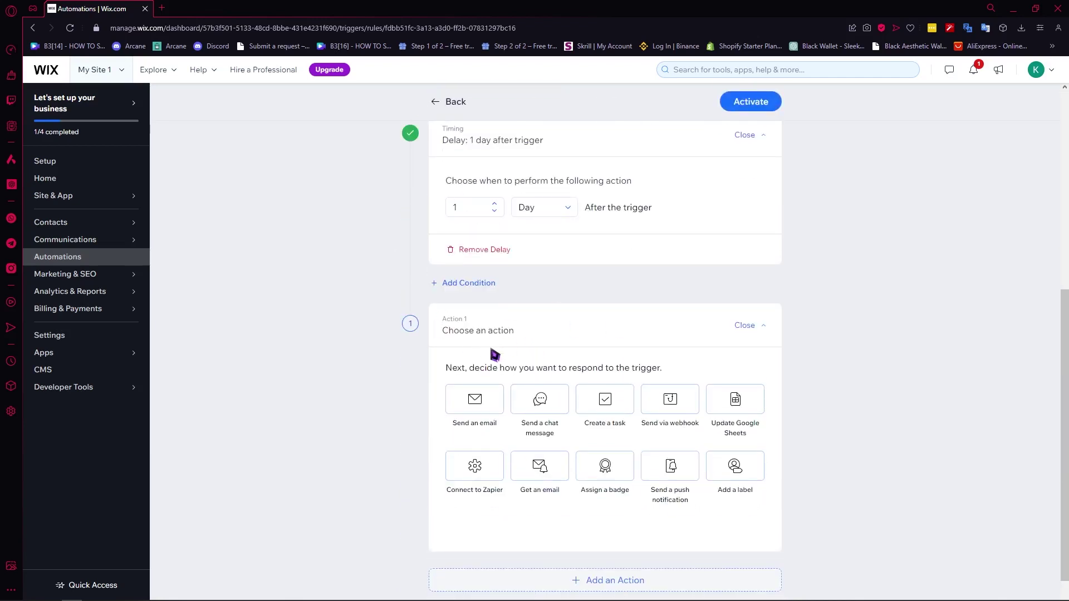
pyautogui.scroll(2, 496, 345)
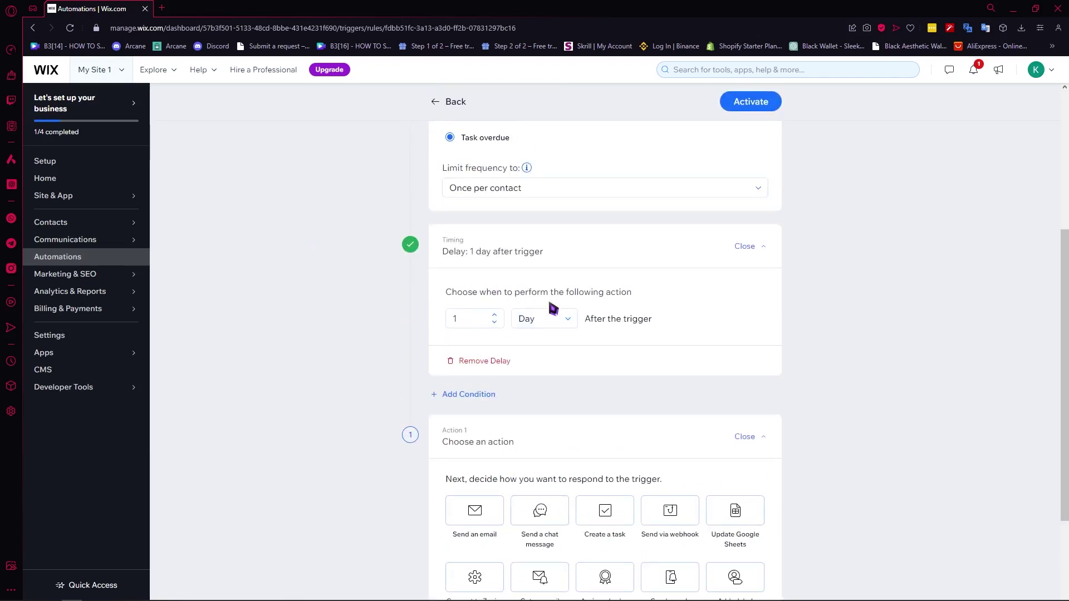
# Set the delay to 4 hours after the trigger
pyautogui.click(503, 319)
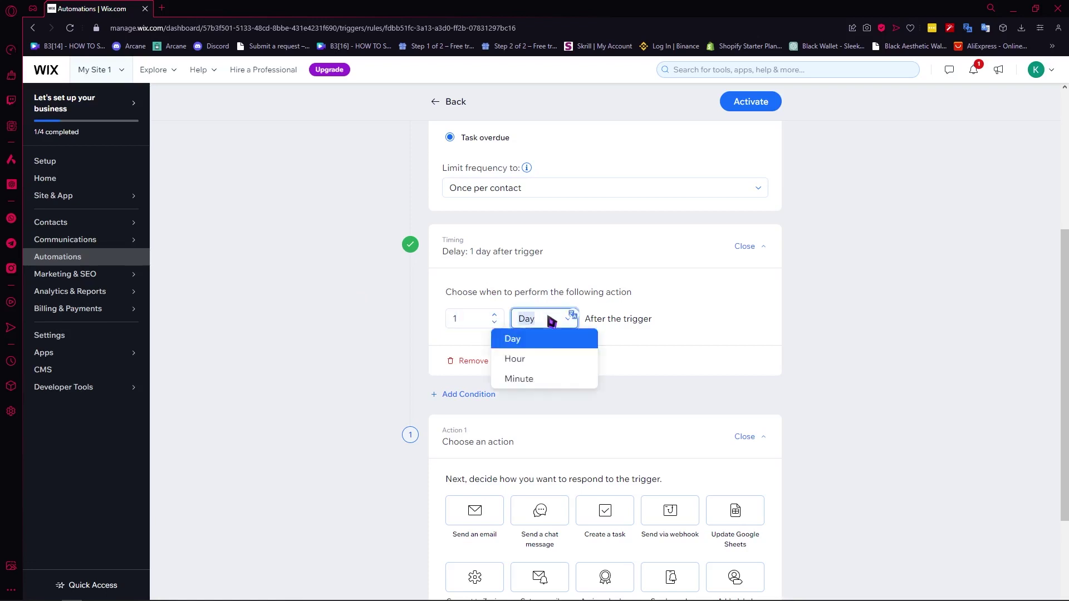
pyautogui.click(538, 361)
pyautogui.click(494, 316)
pyautogui.click(495, 315)
pyautogui.click(495, 315)
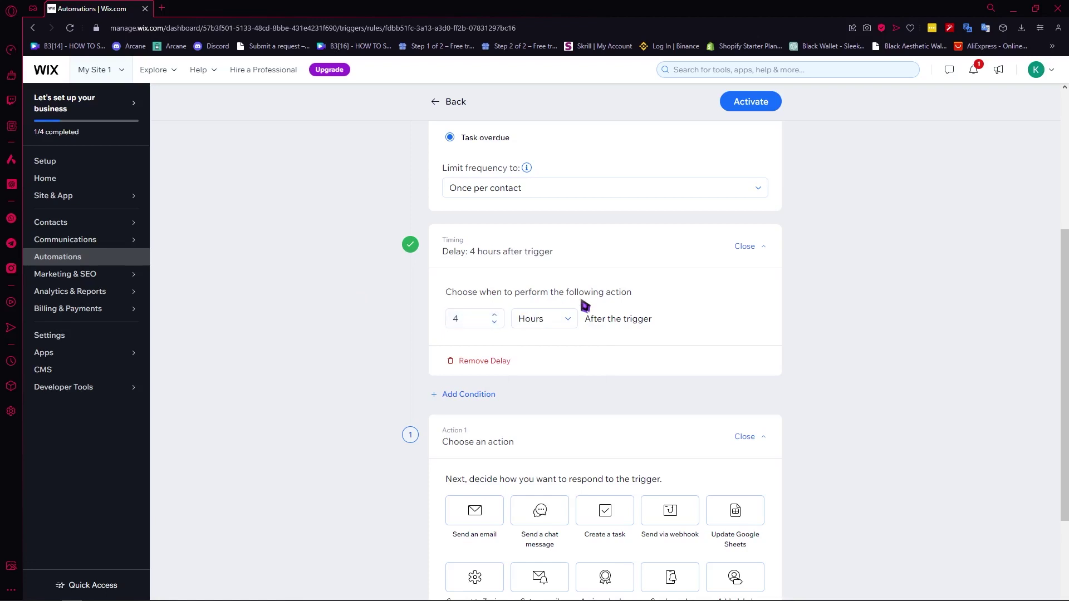
# Review the trigger and delay settings and add a condition between the delay and the first action
pyautogui.scroll(3, 563, 365)
pyautogui.scroll(2, 563, 407)
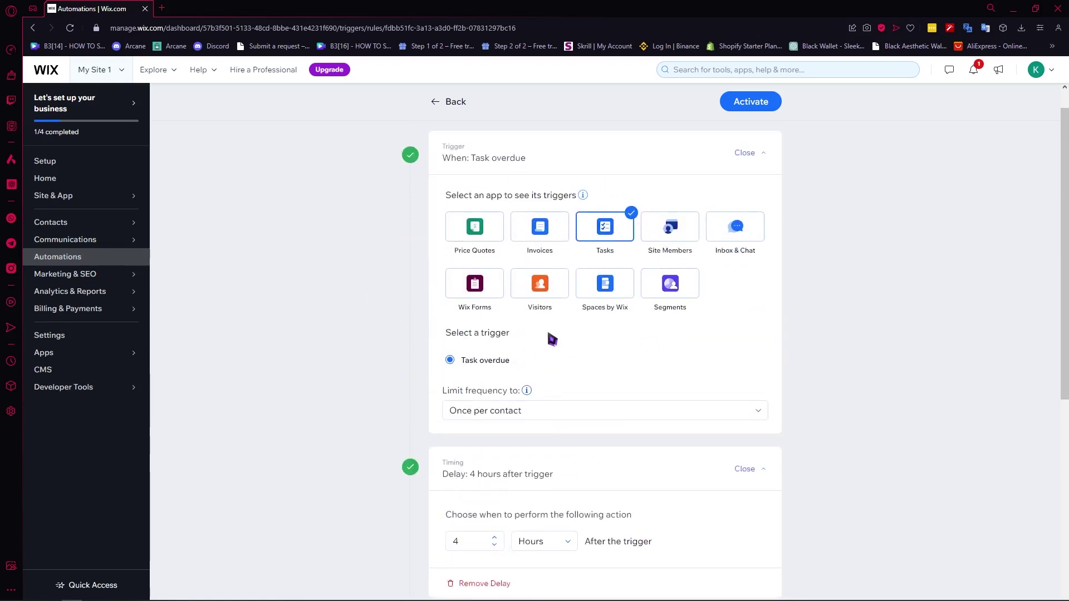
pyautogui.scroll(-3, 552, 340)
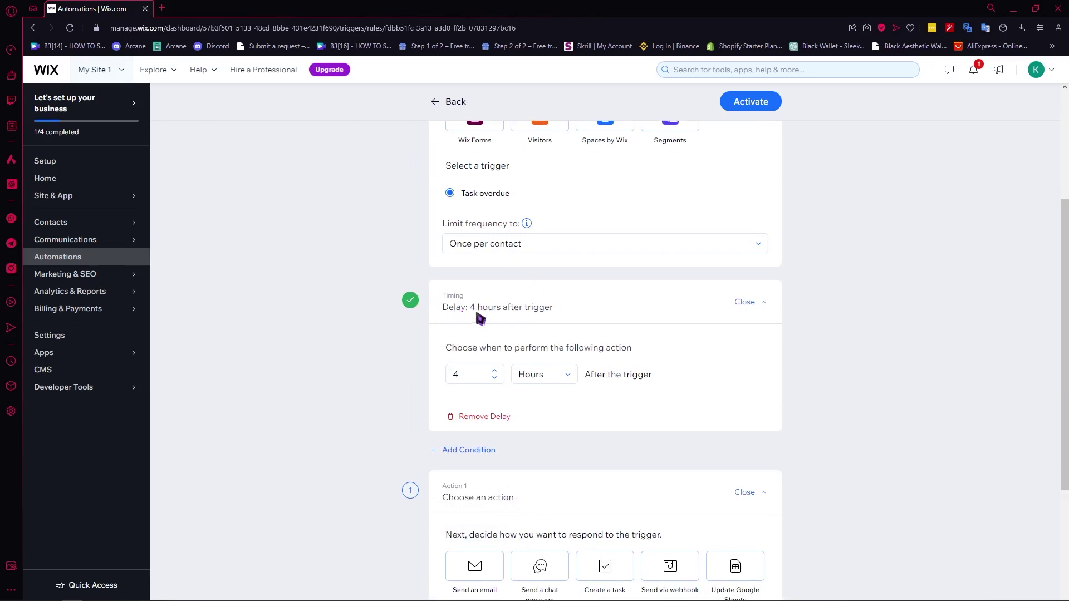
pyautogui.scroll(2, 479, 301)
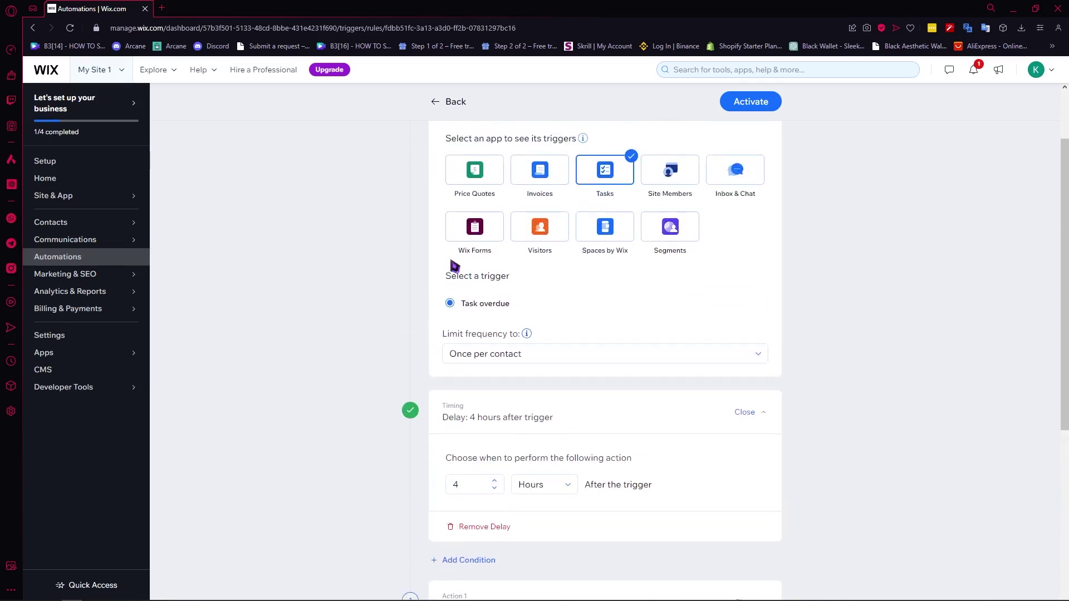
pyautogui.scroll(2, 512, 287)
pyautogui.scroll(-4, 534, 307)
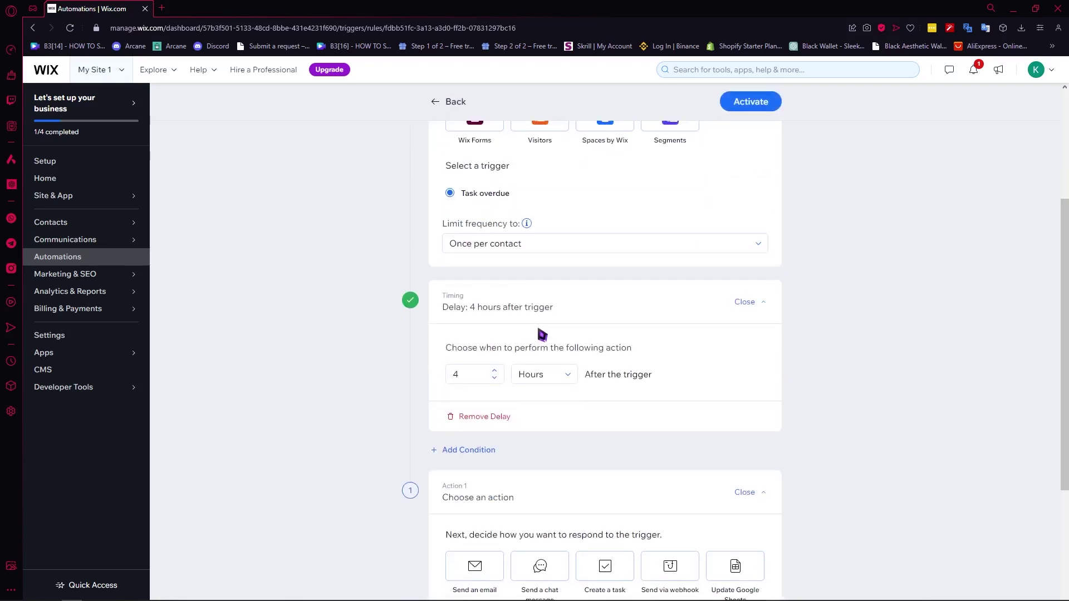
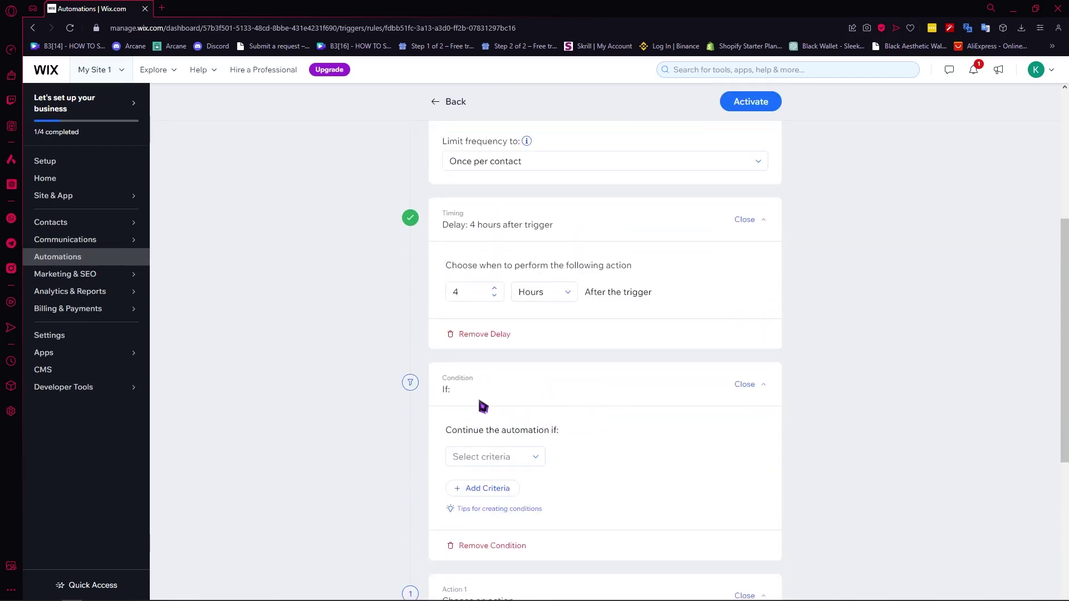
pyautogui.scroll(-2, 596, 448)
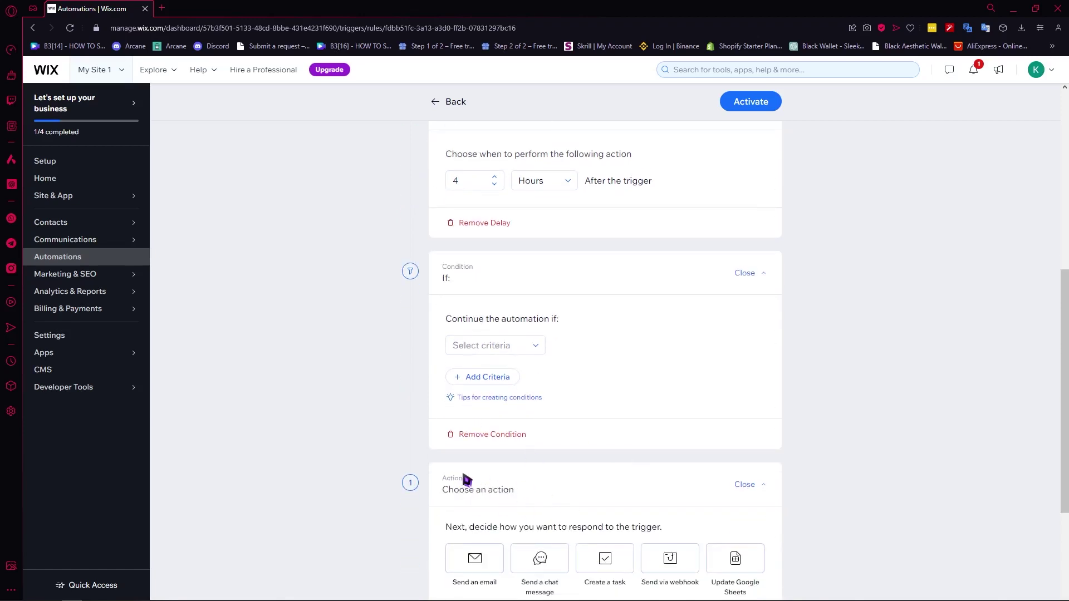
pyautogui.scroll(1, 504, 496)
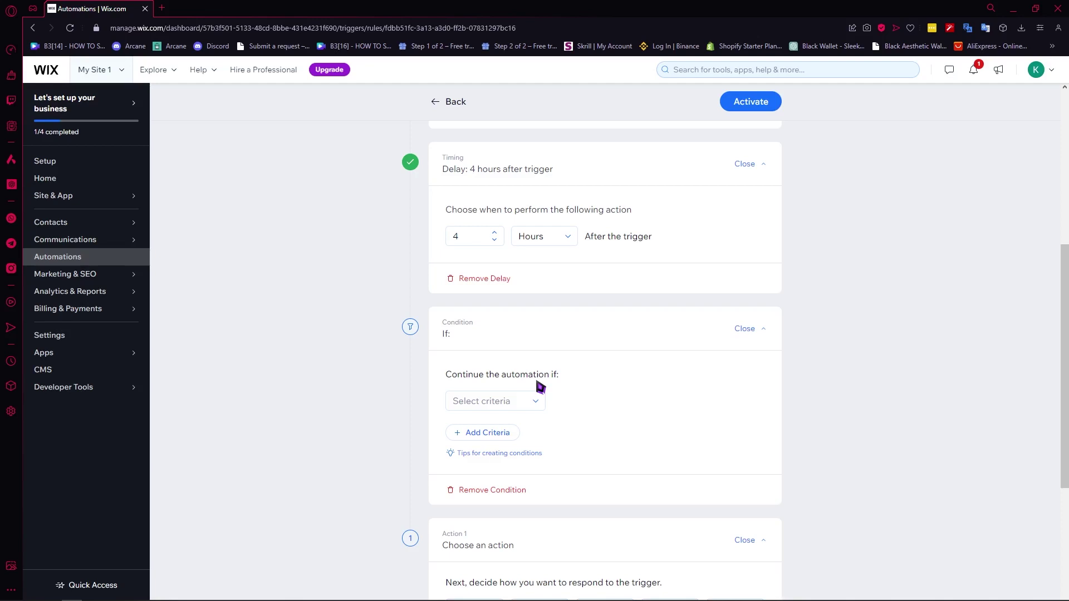
pyautogui.scroll(-2, 521, 486)
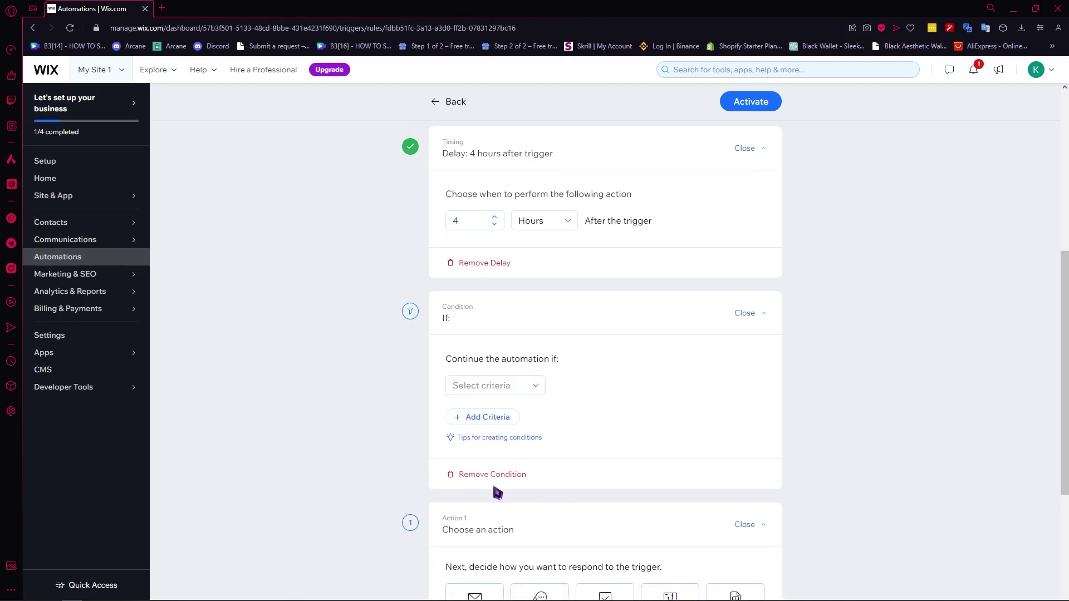
pyautogui.scroll(3, 494, 393)
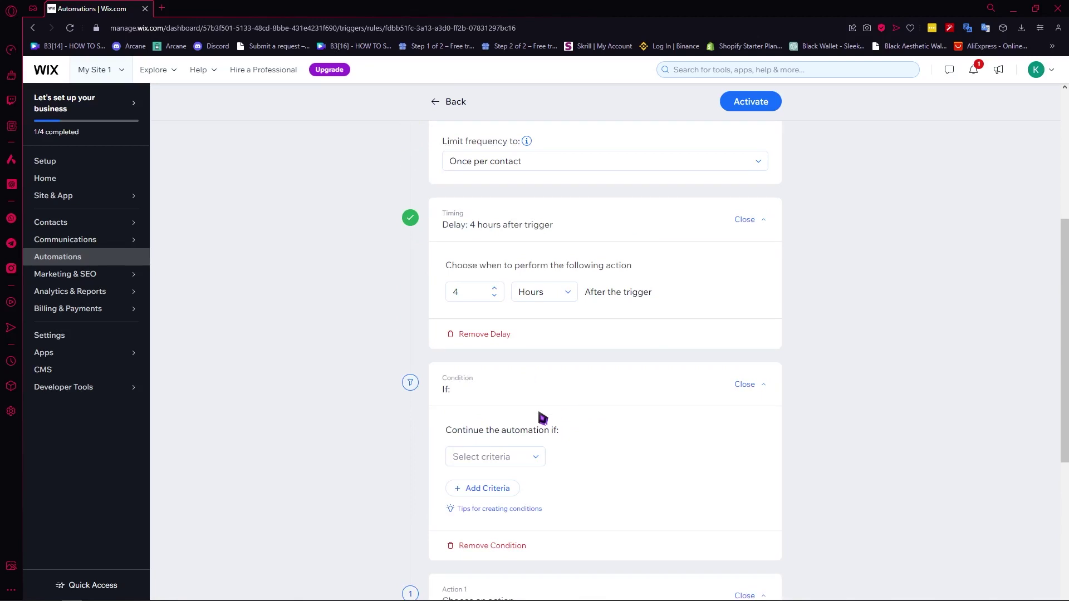
# Set the condition's criterion to "Task ID" with the "is exactly" operator
pyautogui.click(537, 457)
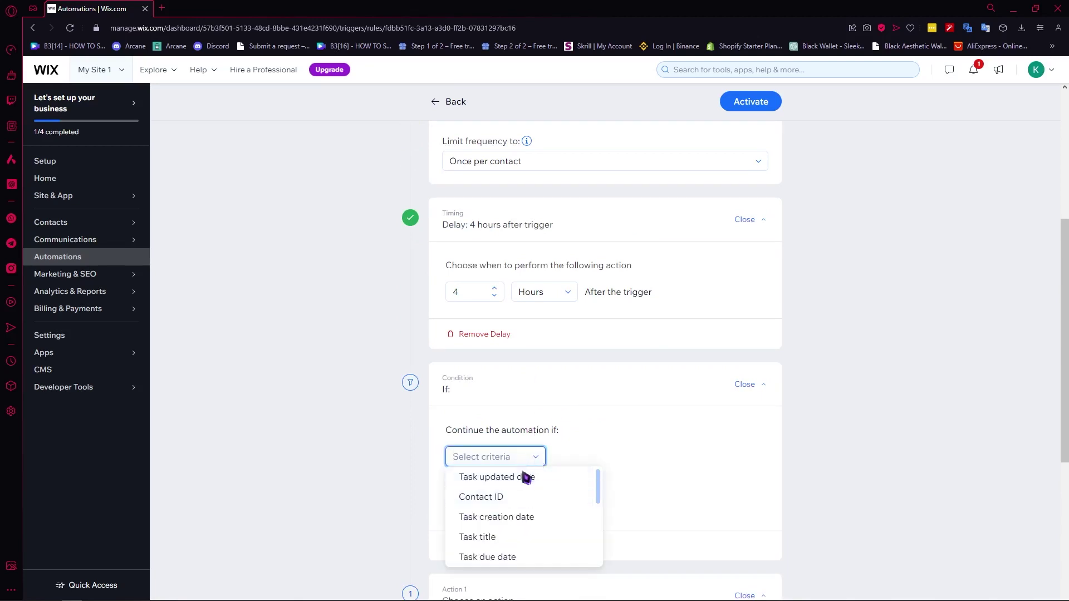
pyautogui.scroll(-1, 529, 504)
pyautogui.scroll(1, 544, 525)
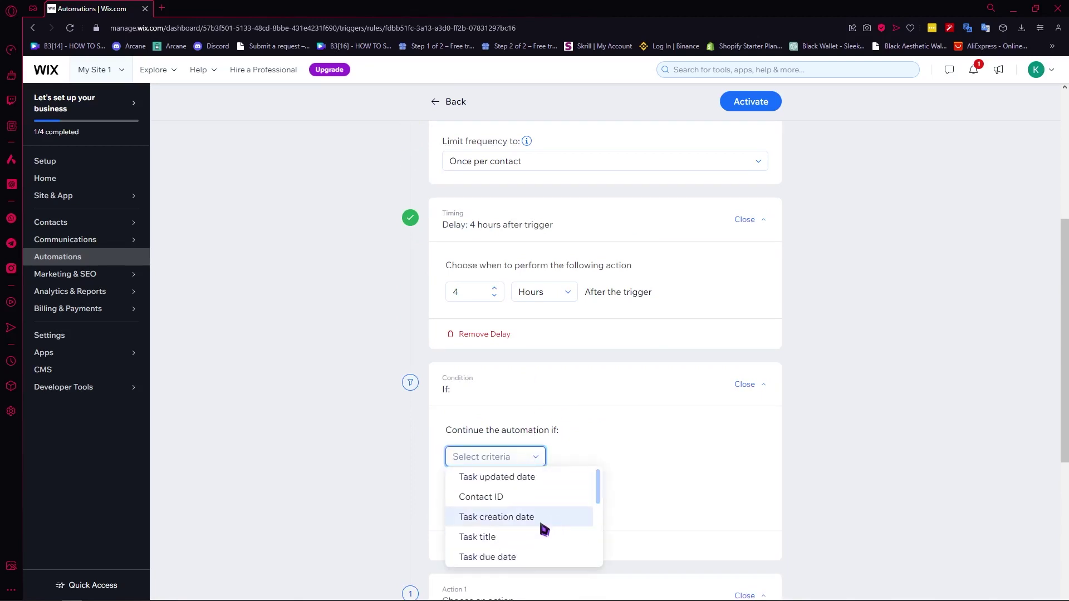
pyautogui.scroll(-2, 520, 487)
pyautogui.scroll(1, 516, 483)
pyautogui.click(513, 480)
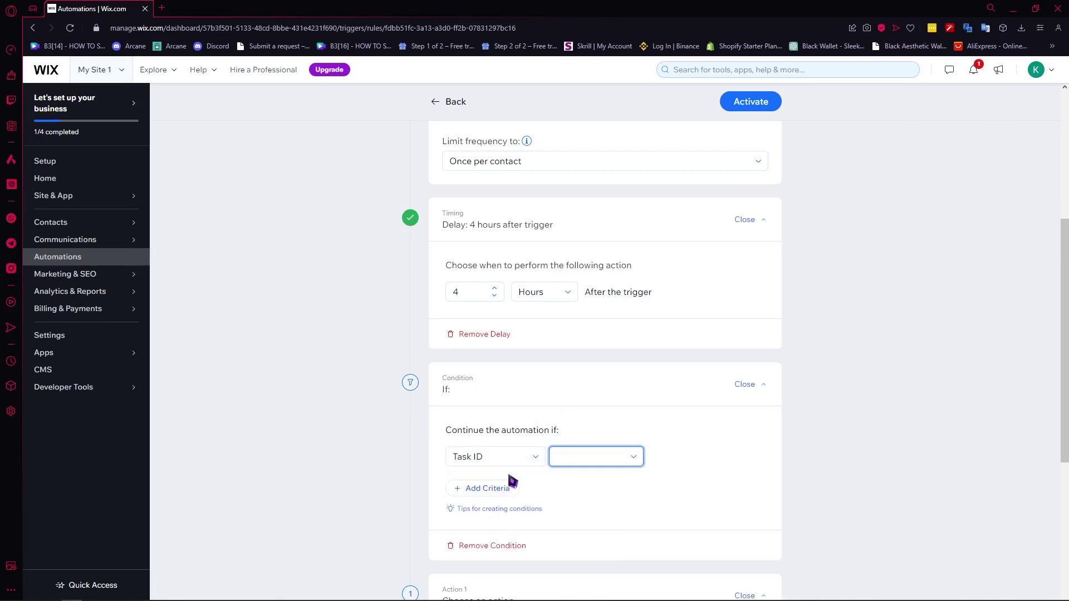
pyautogui.click(612, 462)
pyautogui.scroll(-2, 640, 501)
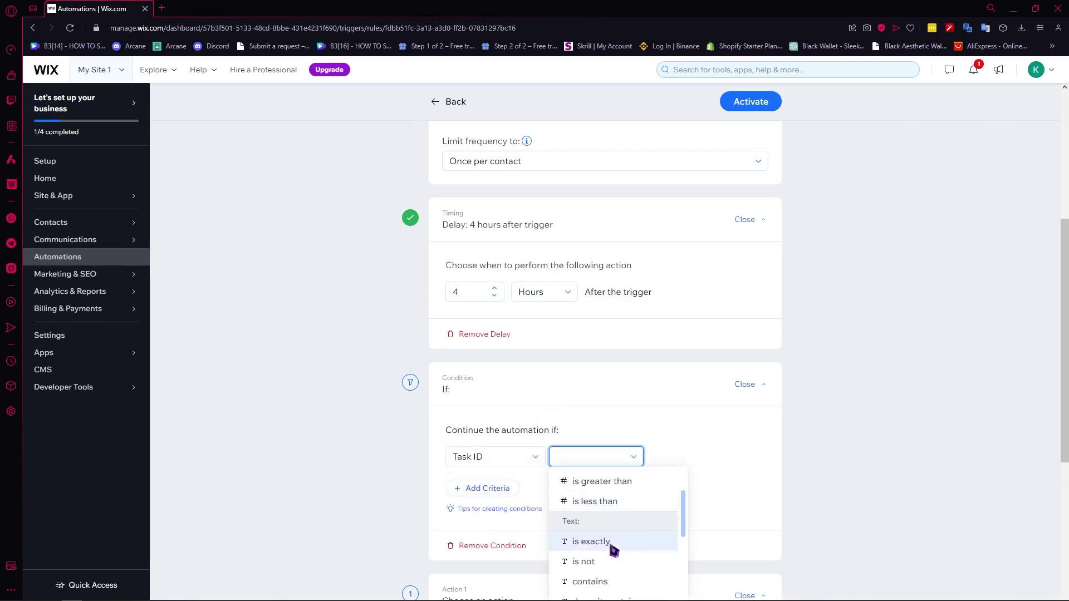
pyautogui.click(611, 542)
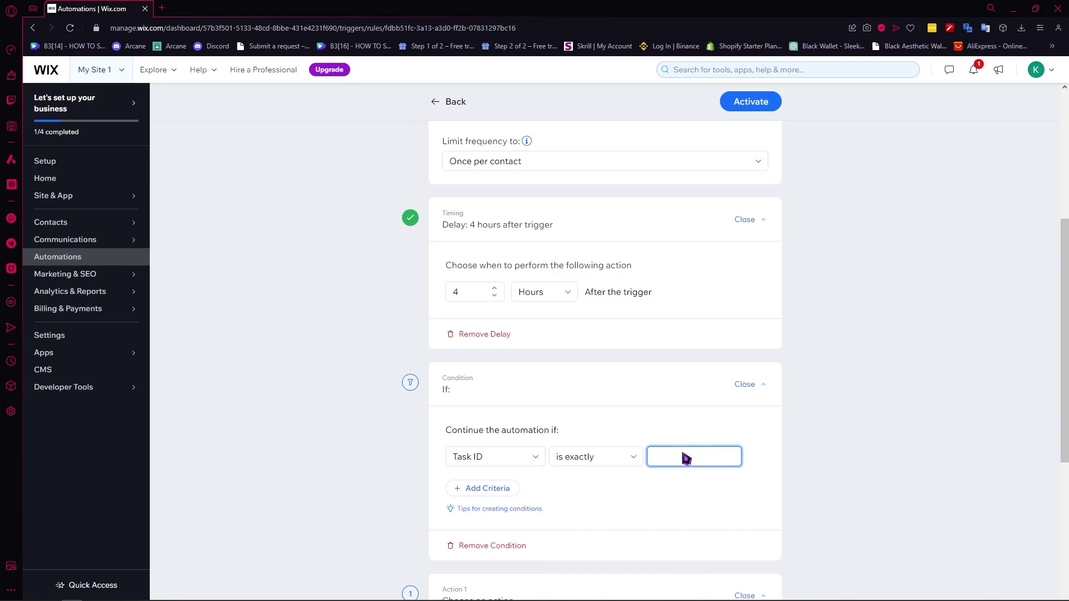
# Review the automation from its name and trigger down to the condition and action options
pyautogui.scroll(-2, 614, 444)
pyautogui.scroll(4, 604, 473)
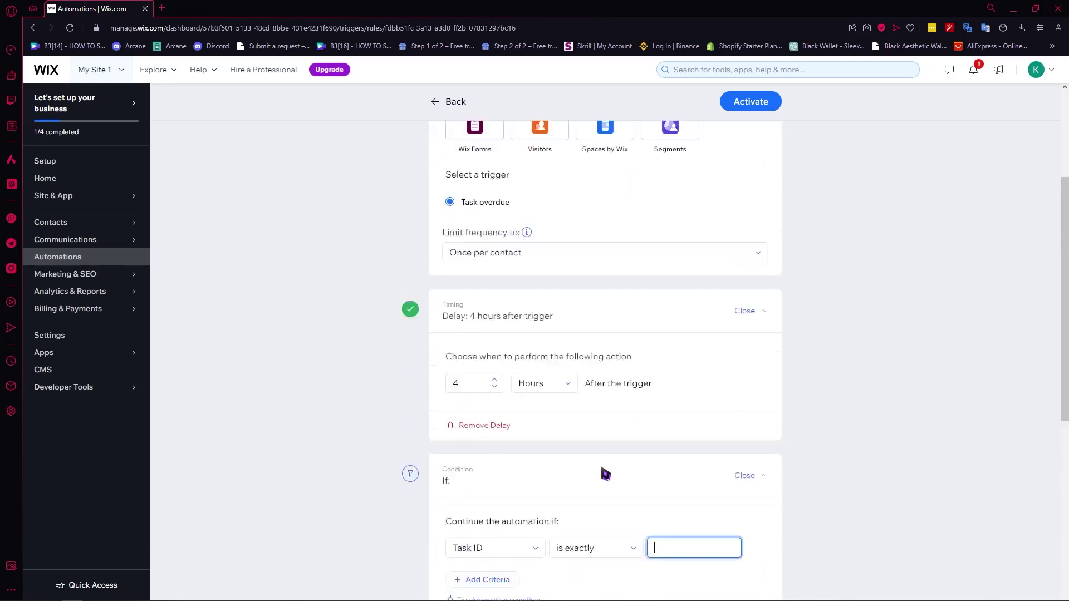
pyautogui.scroll(-1, 624, 338)
pyautogui.scroll(-3, 623, 338)
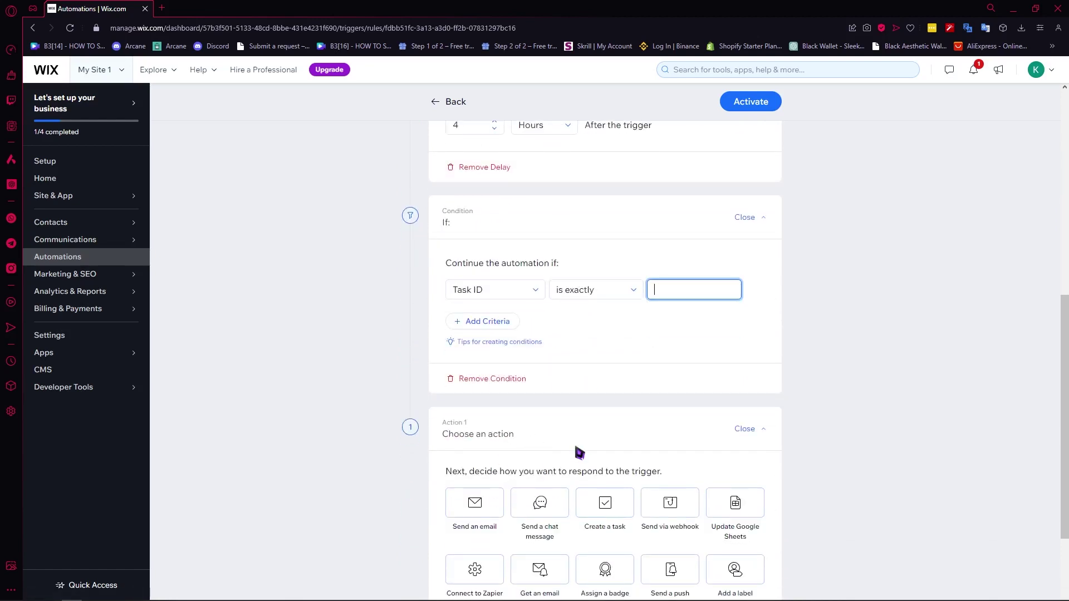
pyautogui.scroll(8, 570, 427)
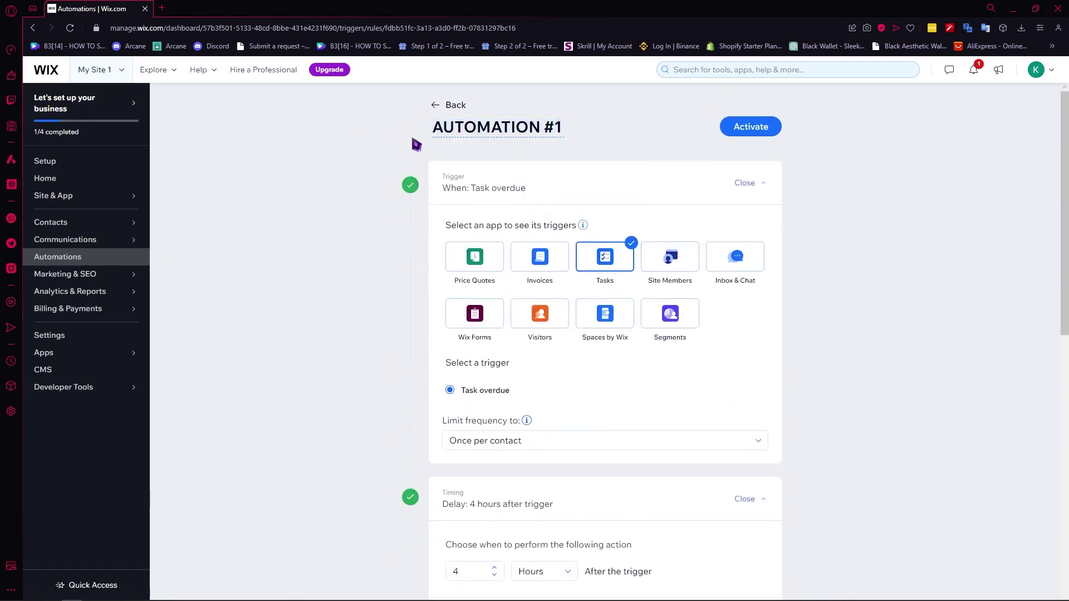
pyautogui.scroll(-3, 584, 312)
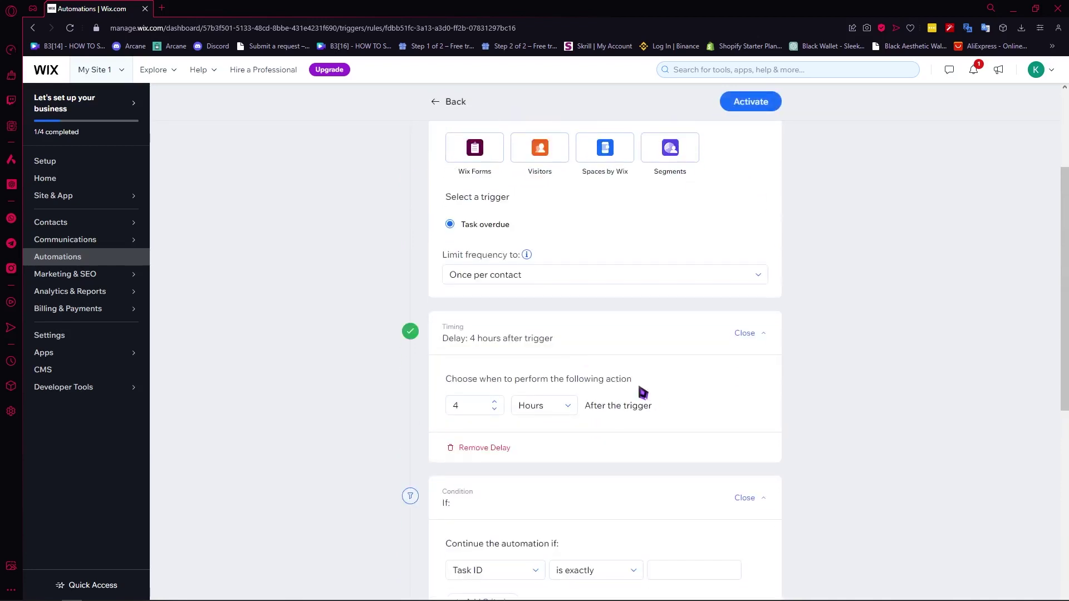
pyautogui.scroll(-3, 570, 407)
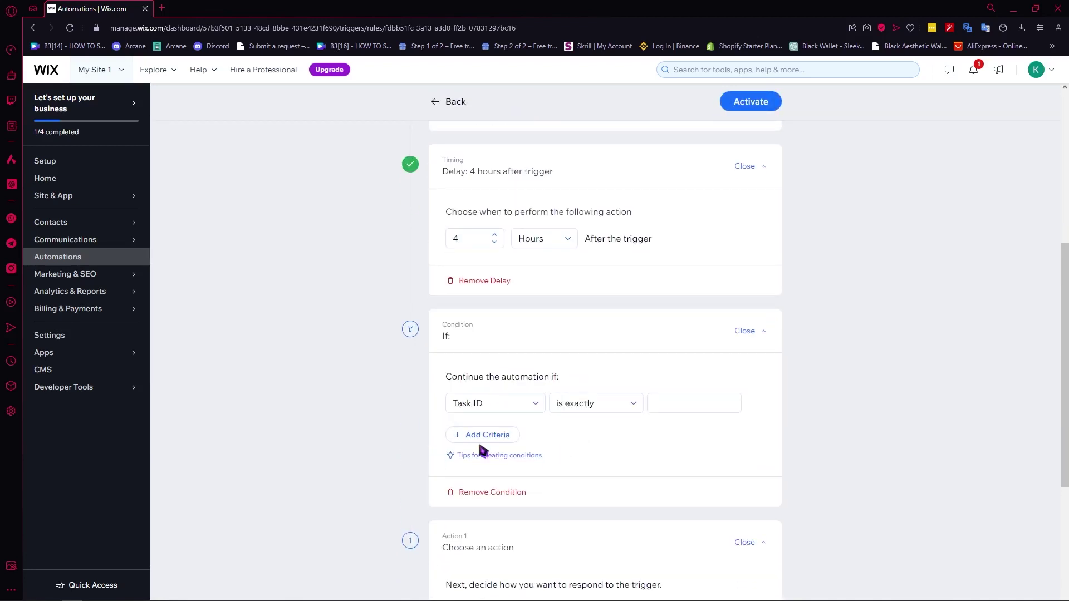
# Check the condition's operators and criteria, keep "Task ID" with "is exactly", and enter 1234 as the value
pyautogui.click(635, 407)
pyautogui.scroll(-2, 613, 524)
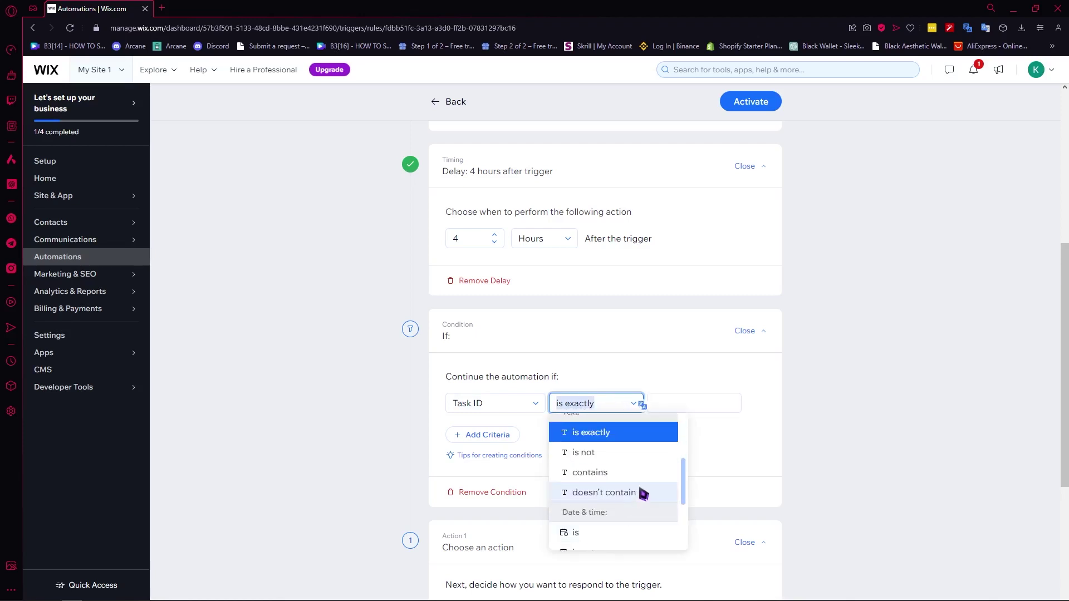
pyautogui.click(612, 433)
pyautogui.click(478, 397)
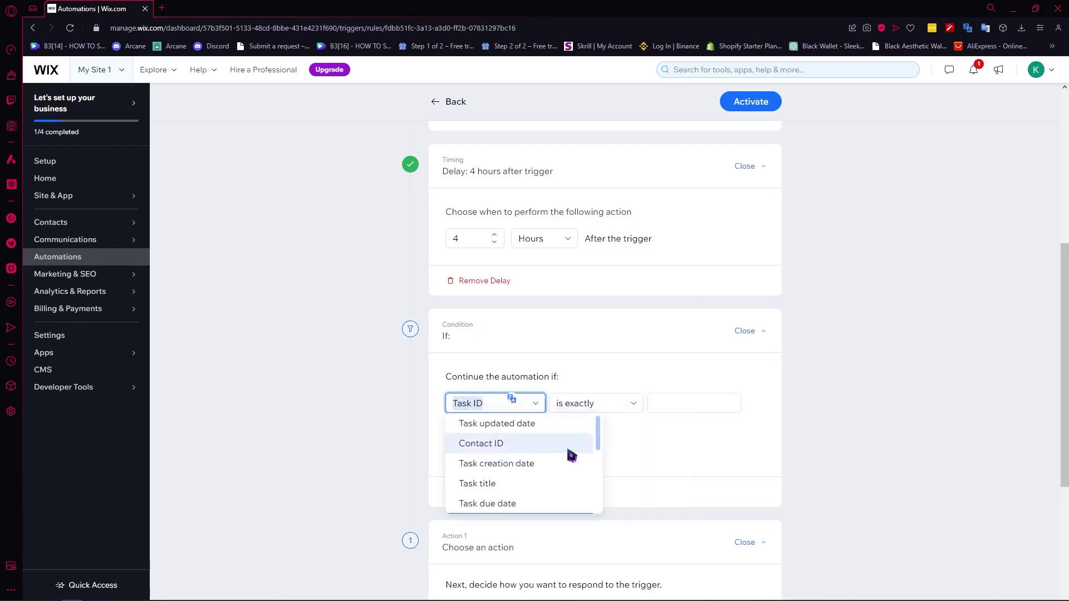
pyautogui.scroll(-1, 556, 484)
pyautogui.click(554, 497)
pyautogui.click(697, 402)
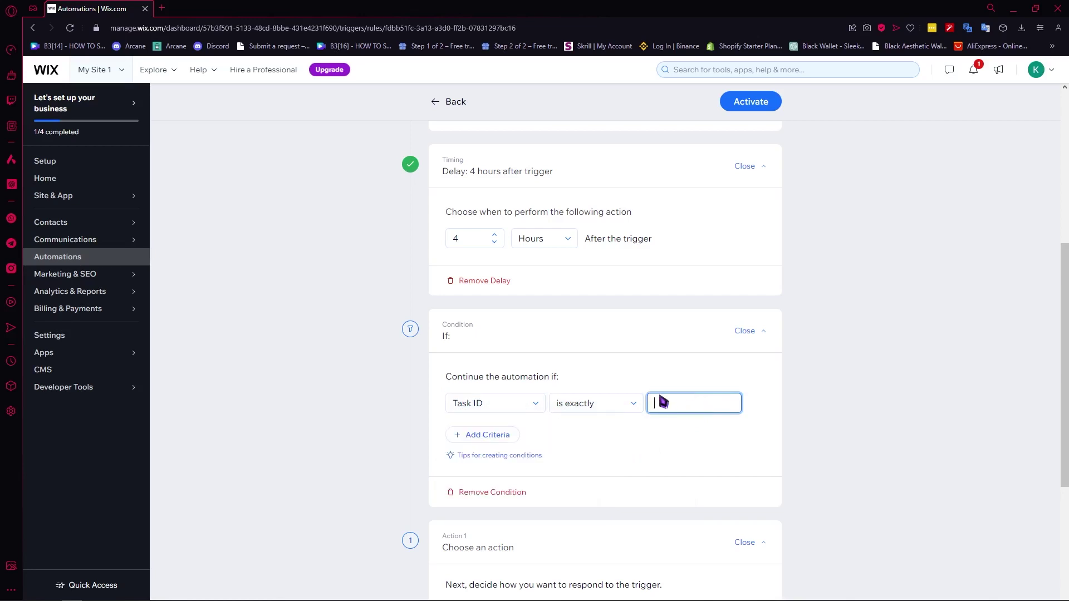
pyautogui.write('1234')
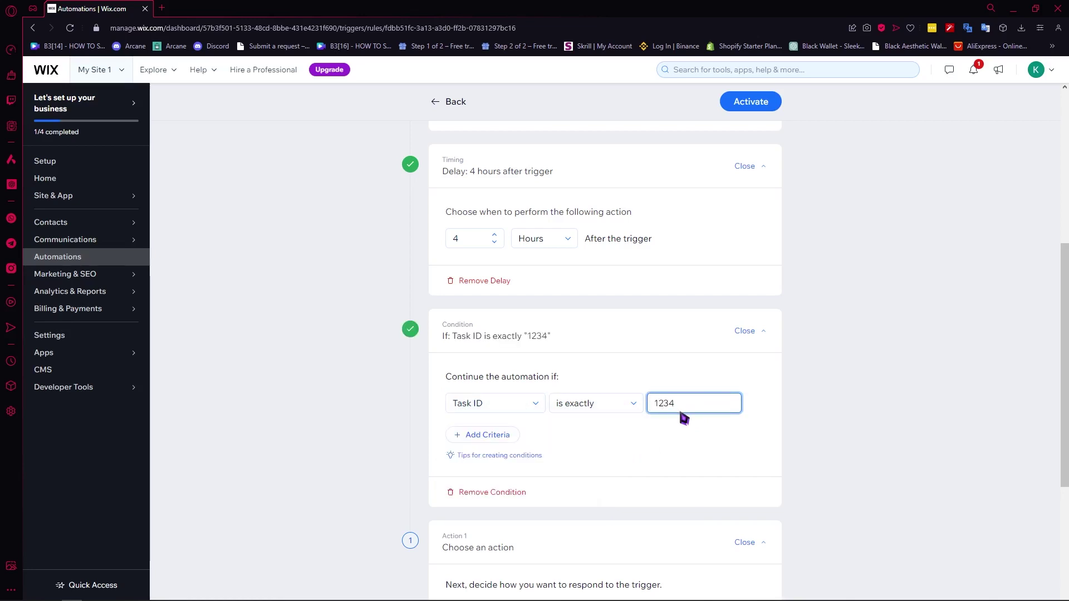
pyautogui.click(796, 377)
# Review the completed trigger, delay and condition summaries and collapse the condition section
pyautogui.scroll(6, 666, 362)
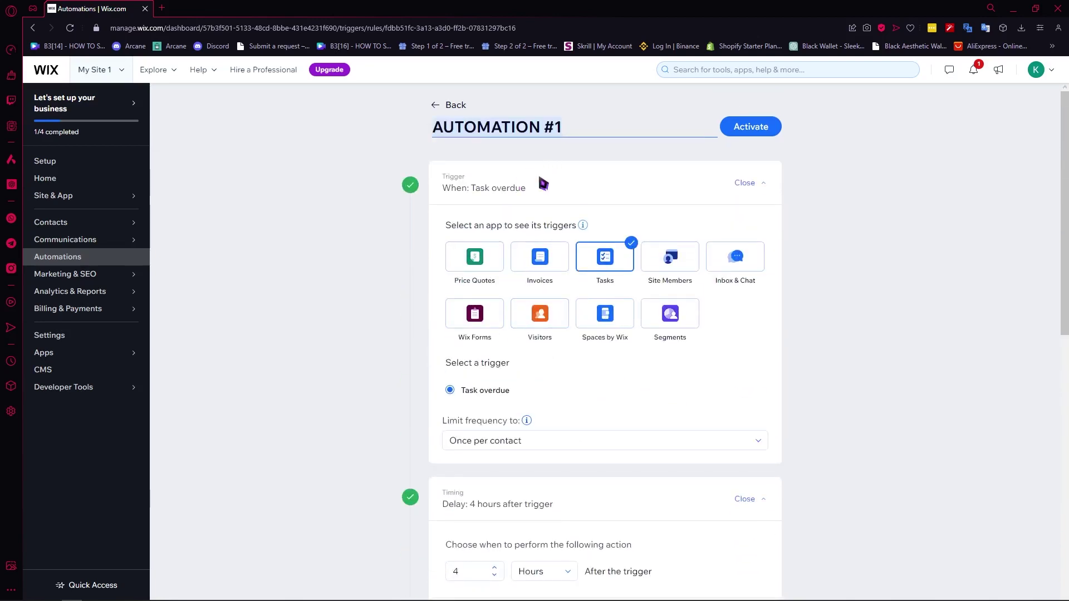
pyautogui.scroll(-1, 592, 504)
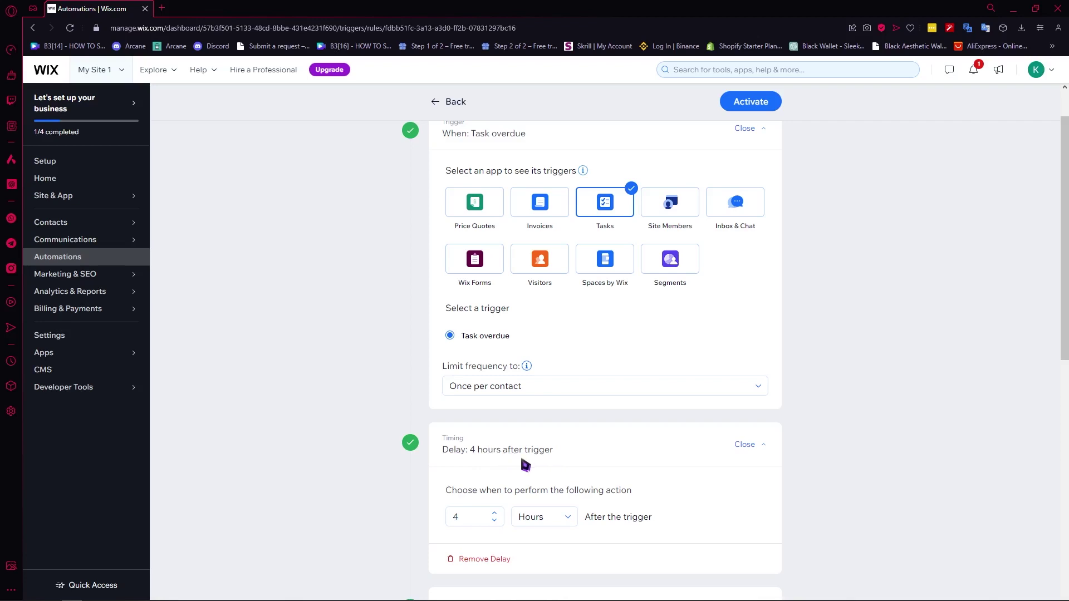
pyautogui.scroll(-2, 525, 466)
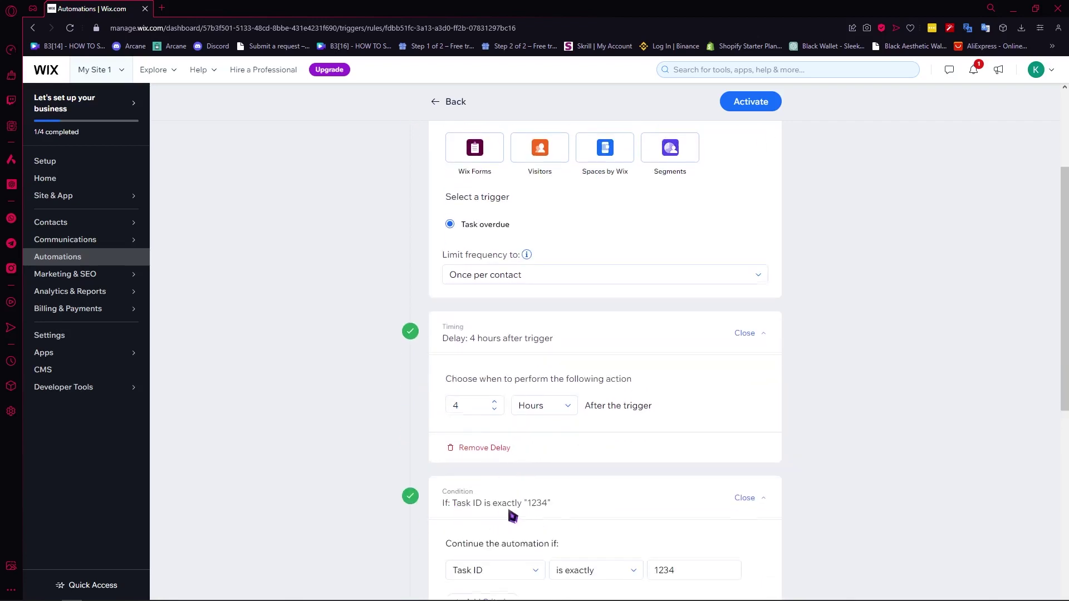
pyautogui.scroll(-1, 513, 517)
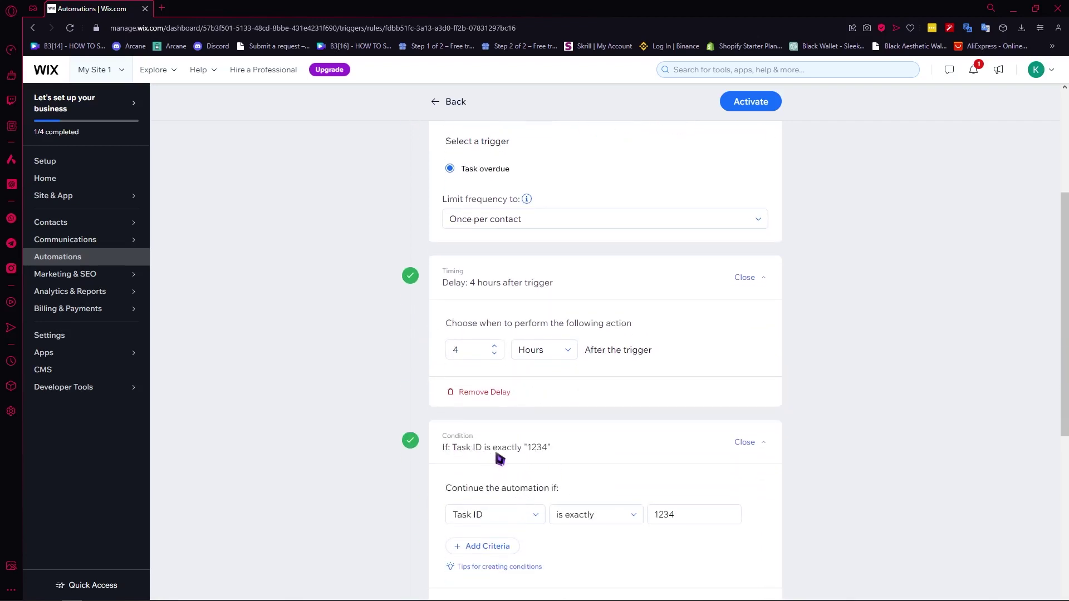
pyautogui.moveTo(453, 449); pyautogui.dragTo(533, 450)
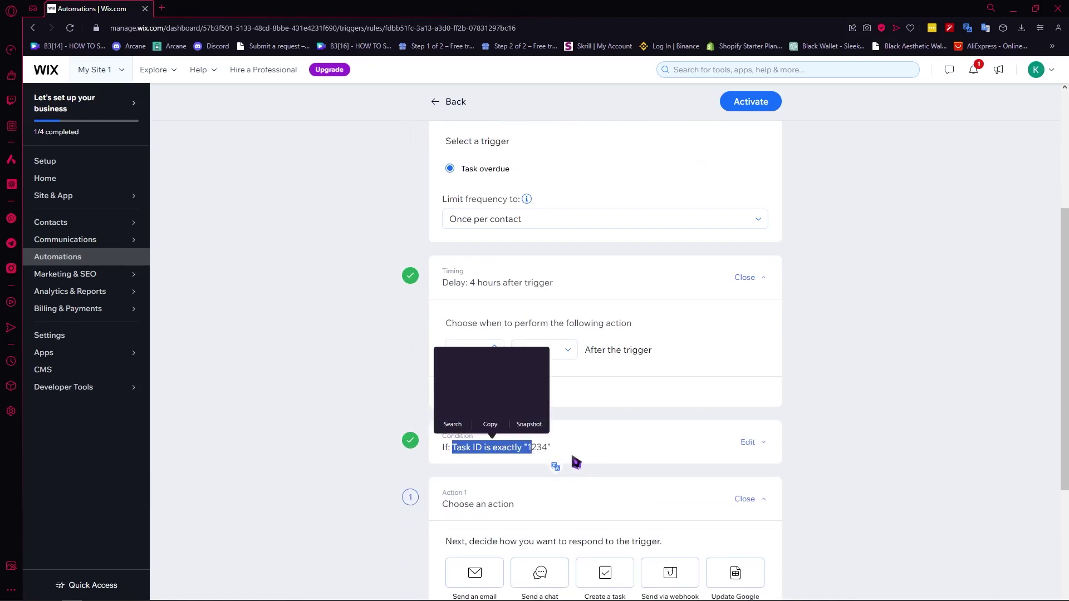
pyautogui.scroll(-2, 573, 461)
pyautogui.click(382, 473)
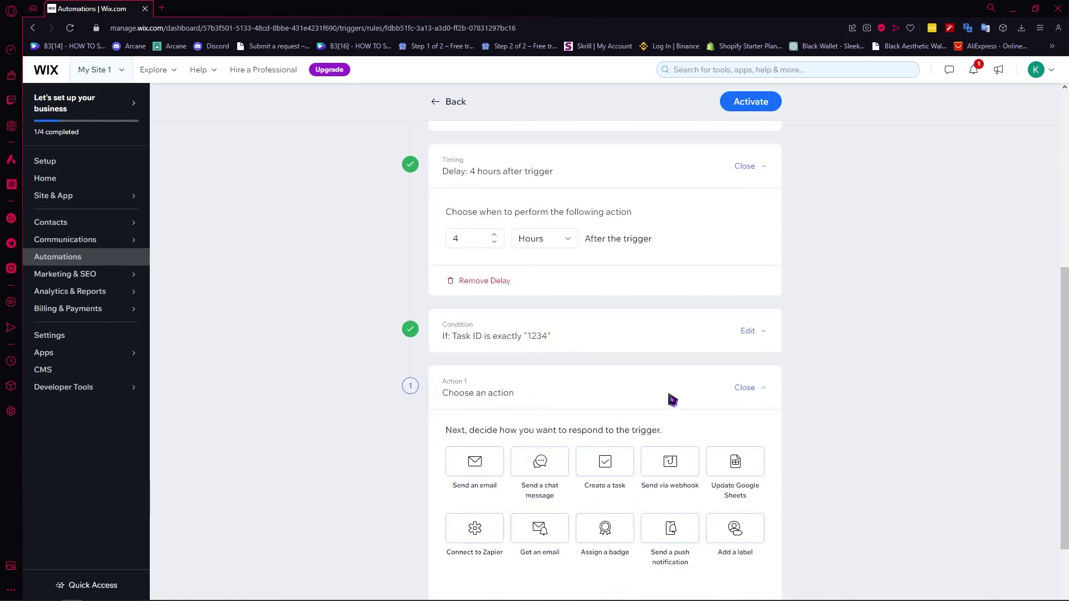
# Choose "Send an email" as the response for the automation's first action
pyautogui.scroll(-2, 508, 327)
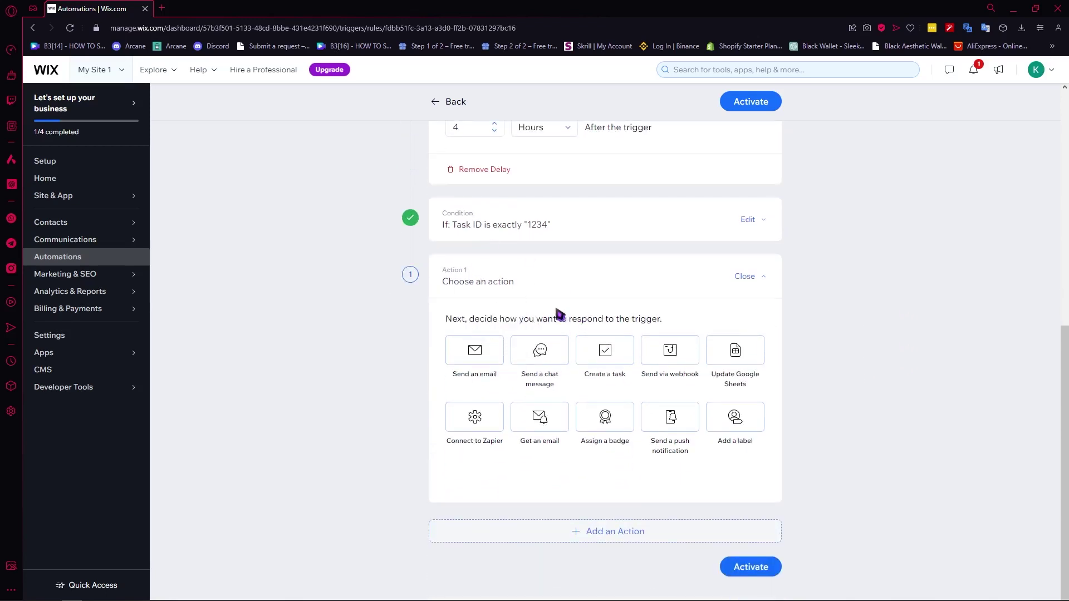
pyautogui.click(484, 355)
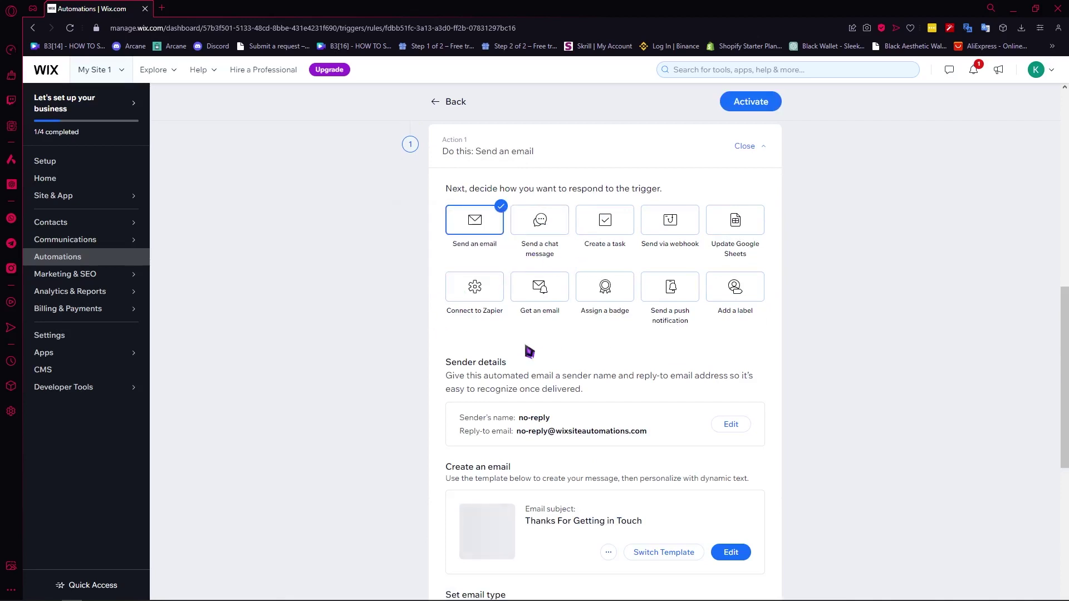
pyautogui.scroll(-2, 502, 356)
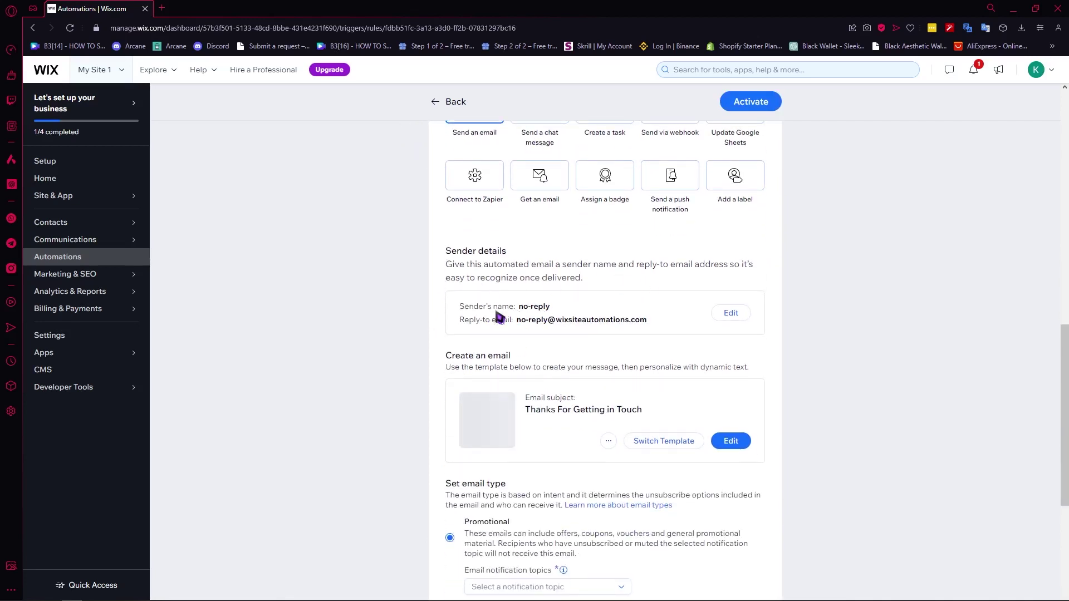
# Try to save a custom sender's name and reply-to email for the automated email, and dismiss the address confirmation
pyautogui.click(749, 315)
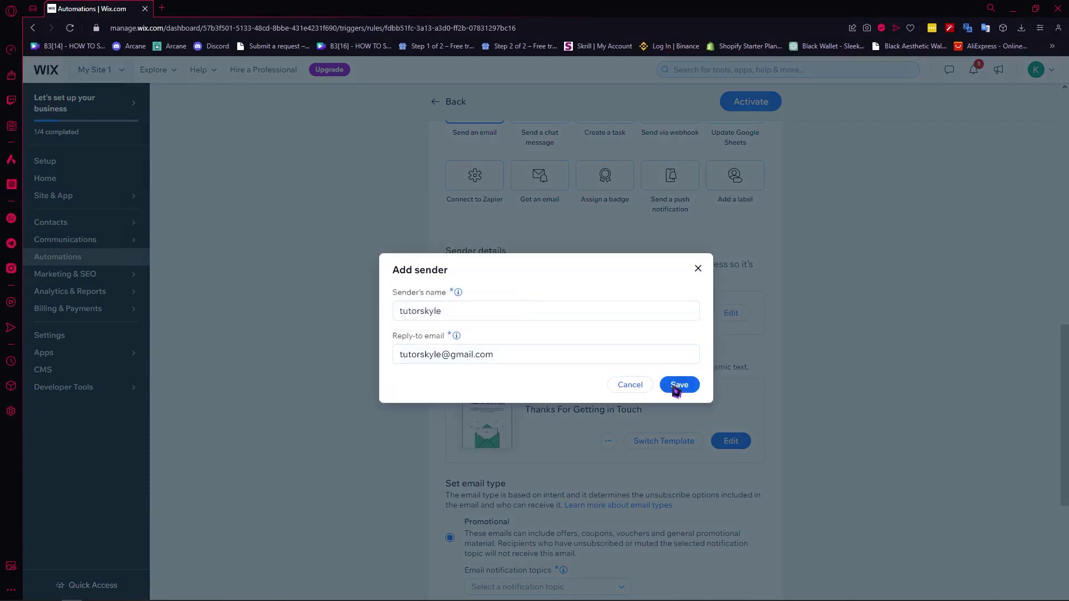
pyautogui.click(676, 389)
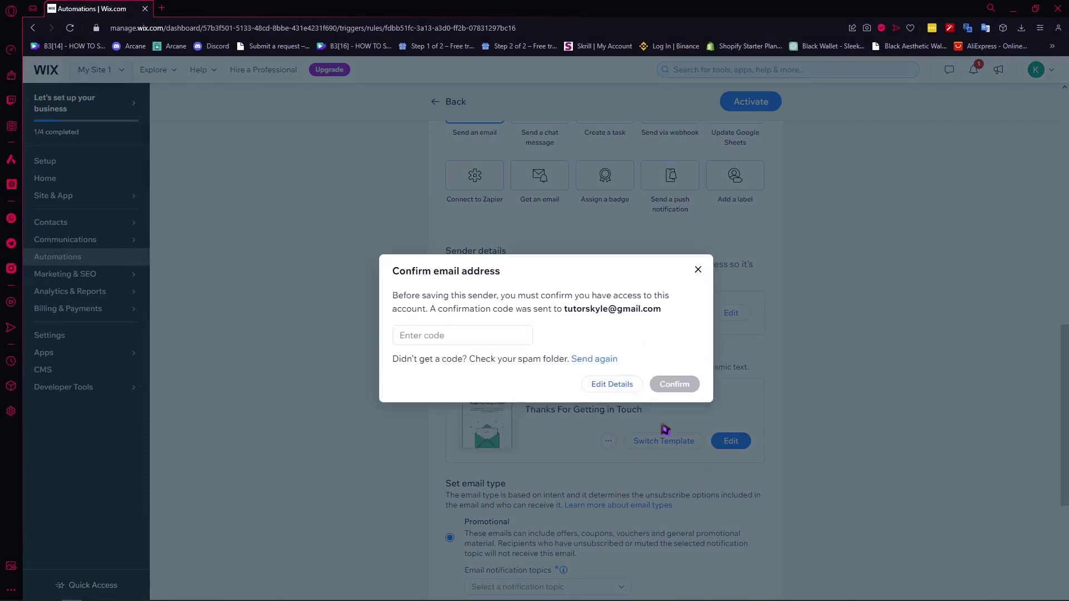
pyautogui.click(698, 269)
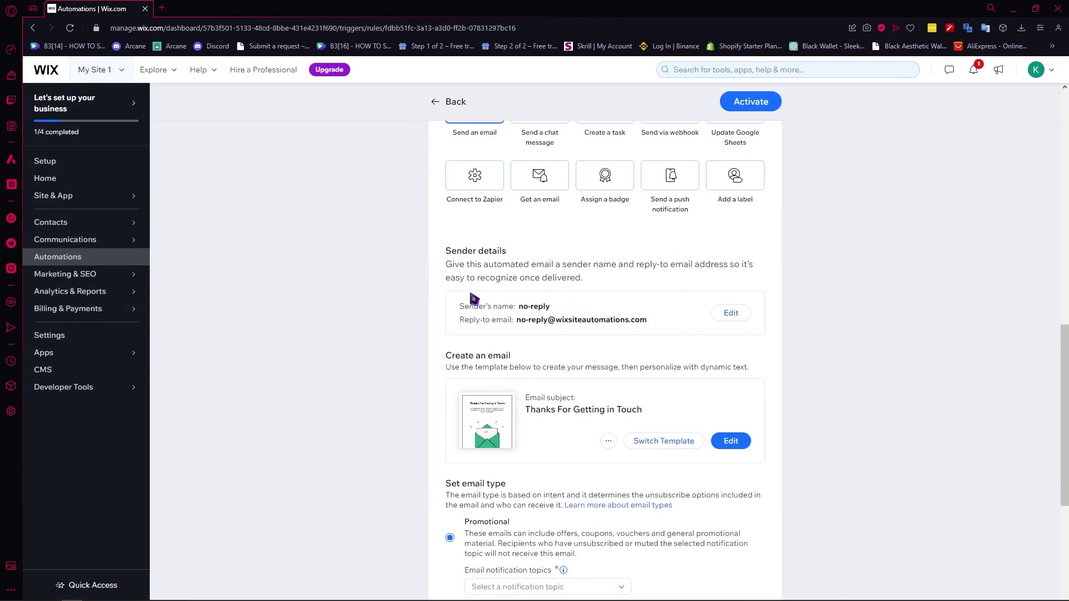
# Try to switch the template and edit the "Thanks For Getting in Touch" email, declining to add sender details
pyautogui.scroll(-3, 701, 276)
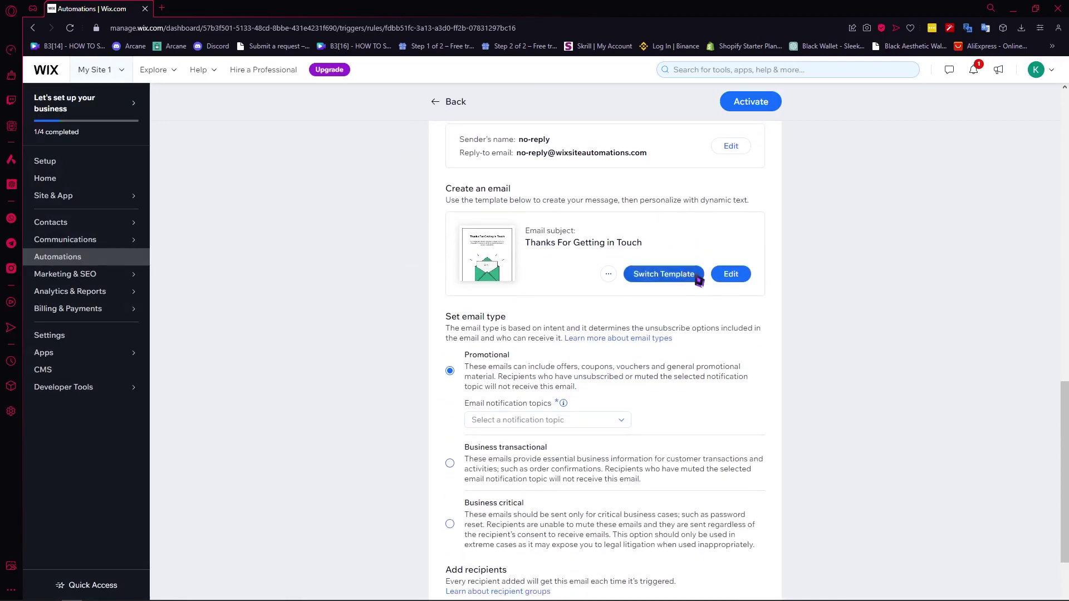
pyautogui.click(644, 280)
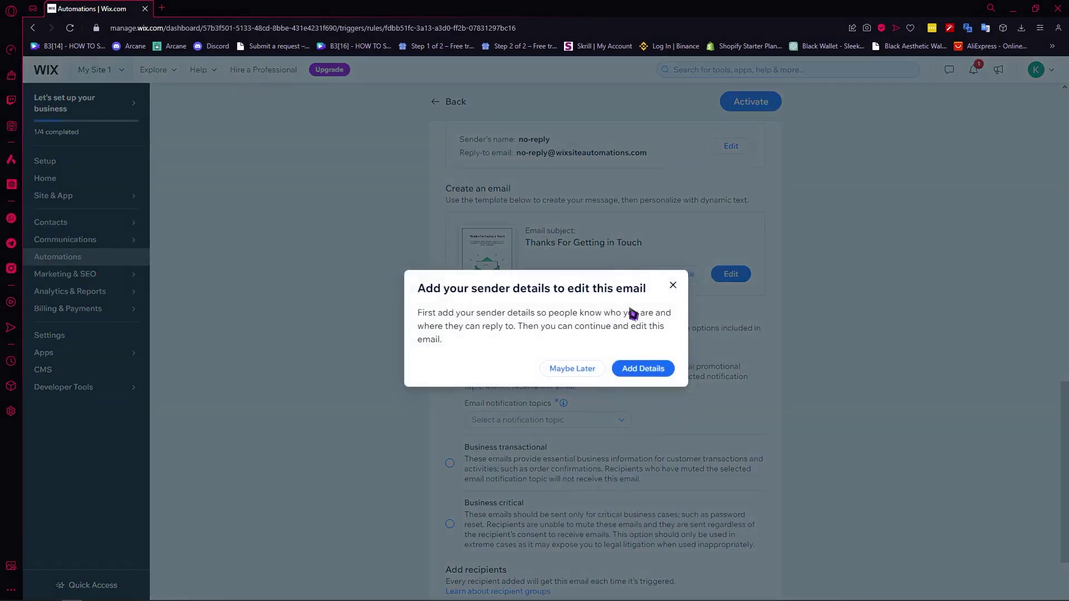
pyautogui.click(673, 284)
pyautogui.click(729, 274)
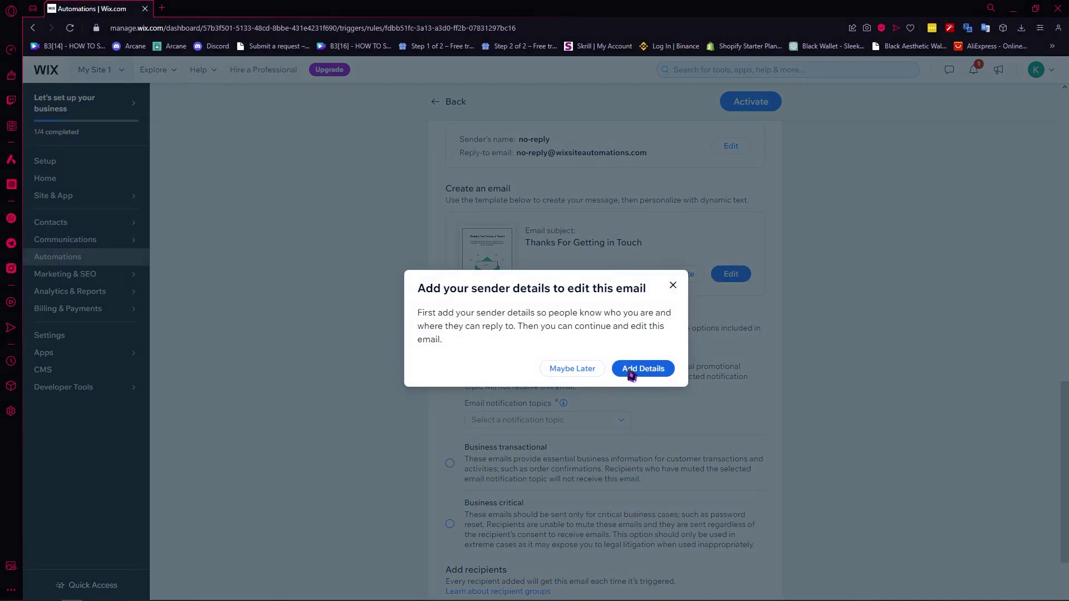
pyautogui.click(597, 369)
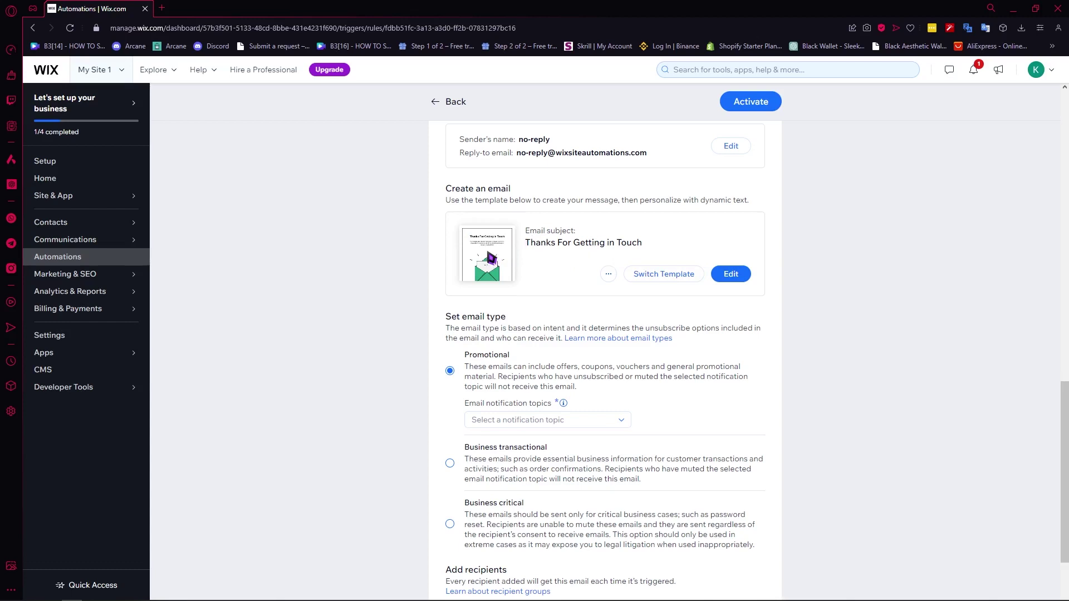
# Compare the Promotional, Business transactional and Business critical email types, and keep Promotional selected
pyautogui.scroll(-1, 494, 331)
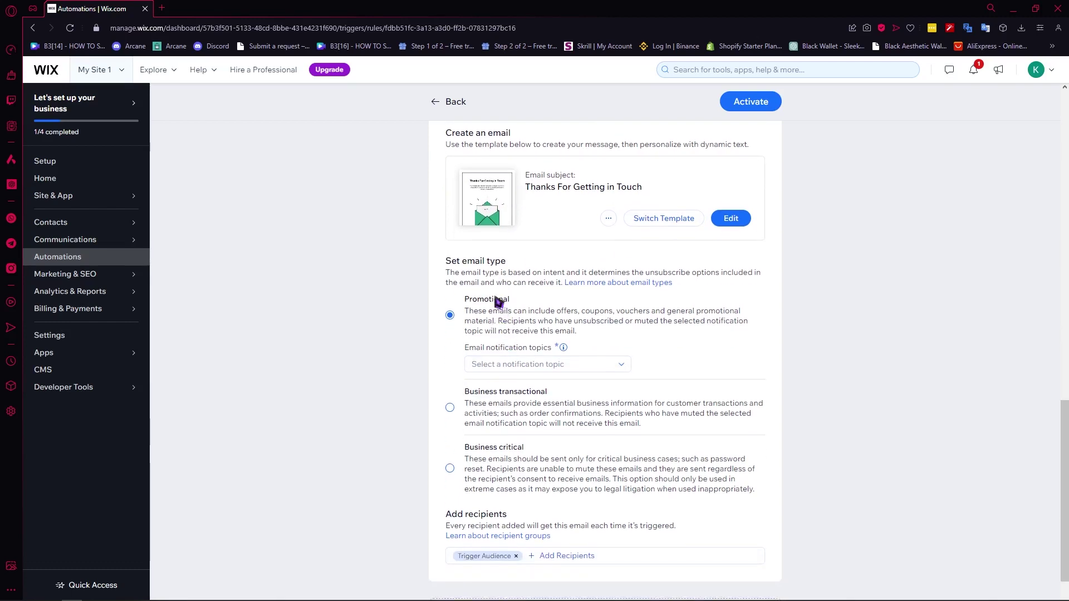
pyautogui.moveTo(446, 272); pyautogui.dragTo(683, 278)
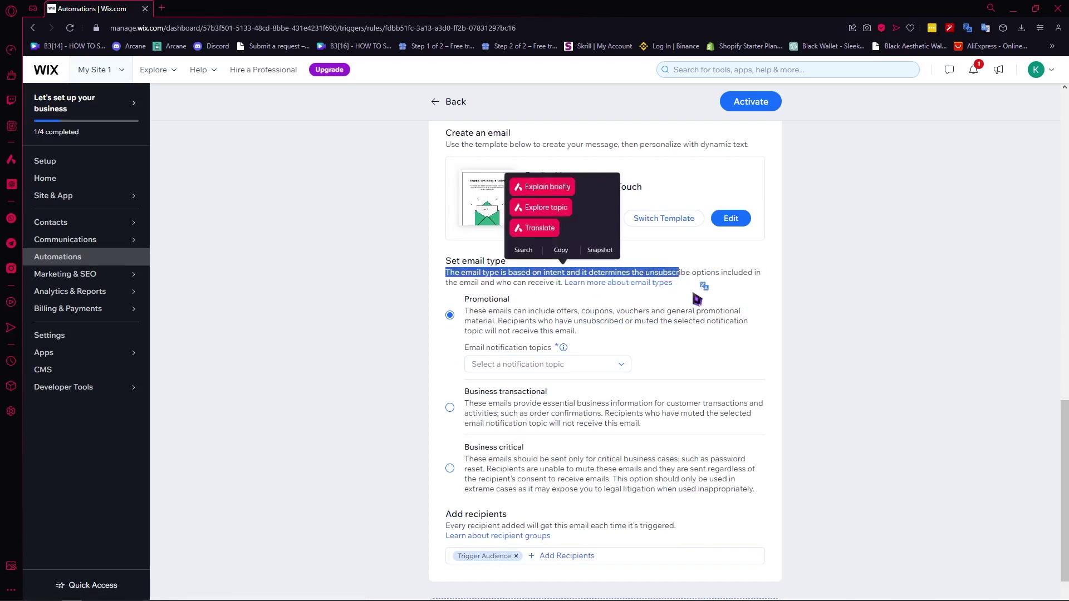
pyautogui.click(686, 298)
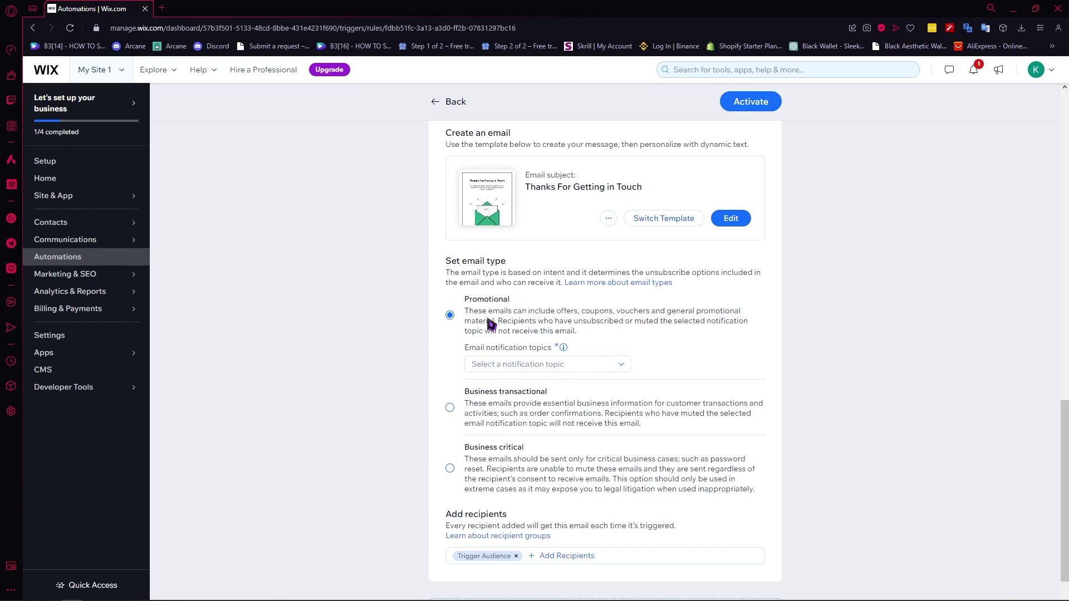
pyautogui.click(450, 407)
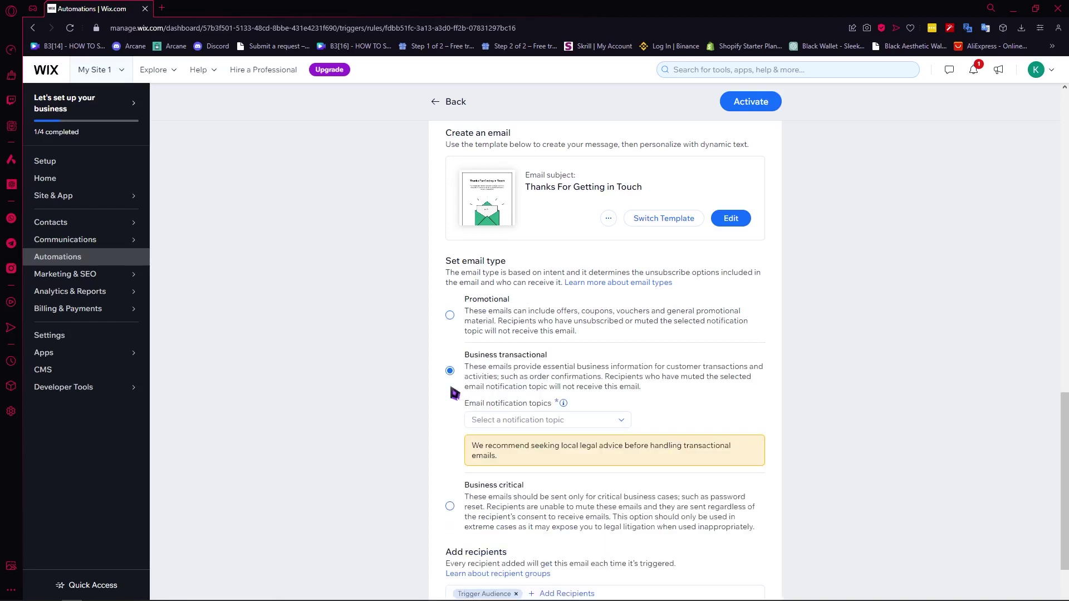
pyautogui.click(497, 501)
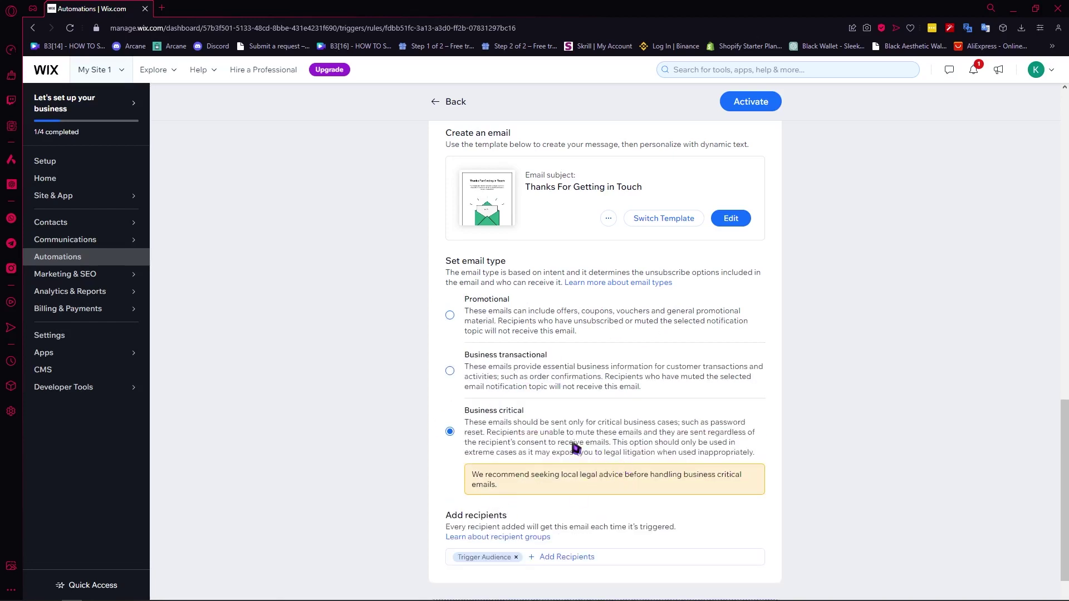
pyautogui.click(496, 311)
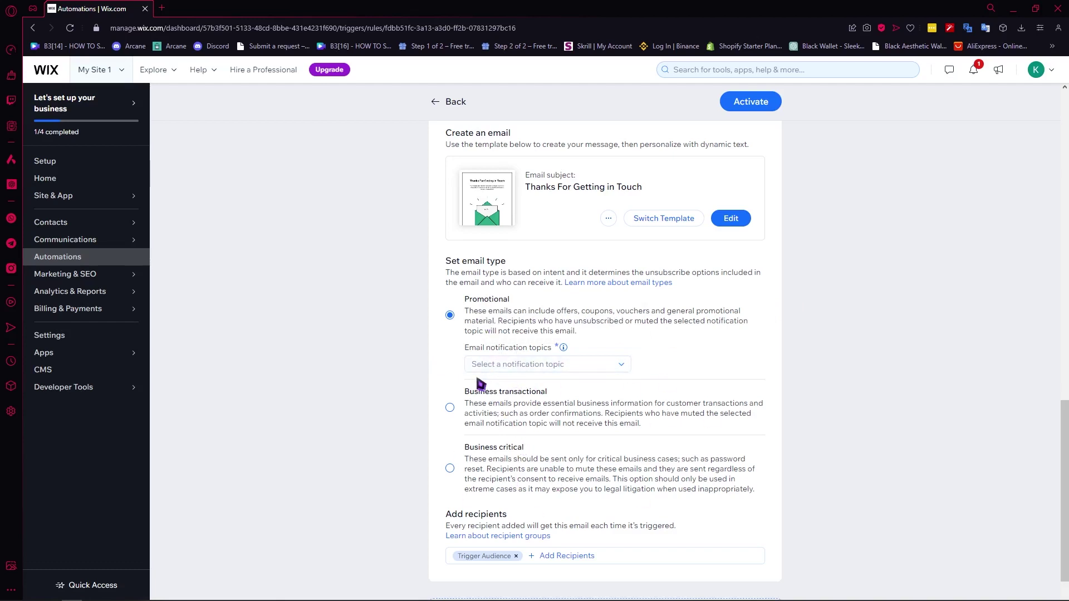
# Examine the recipient options for the email, including contacts and collaborator roles, without adding any to Trigger Audience
pyautogui.scroll(-2, 481, 384)
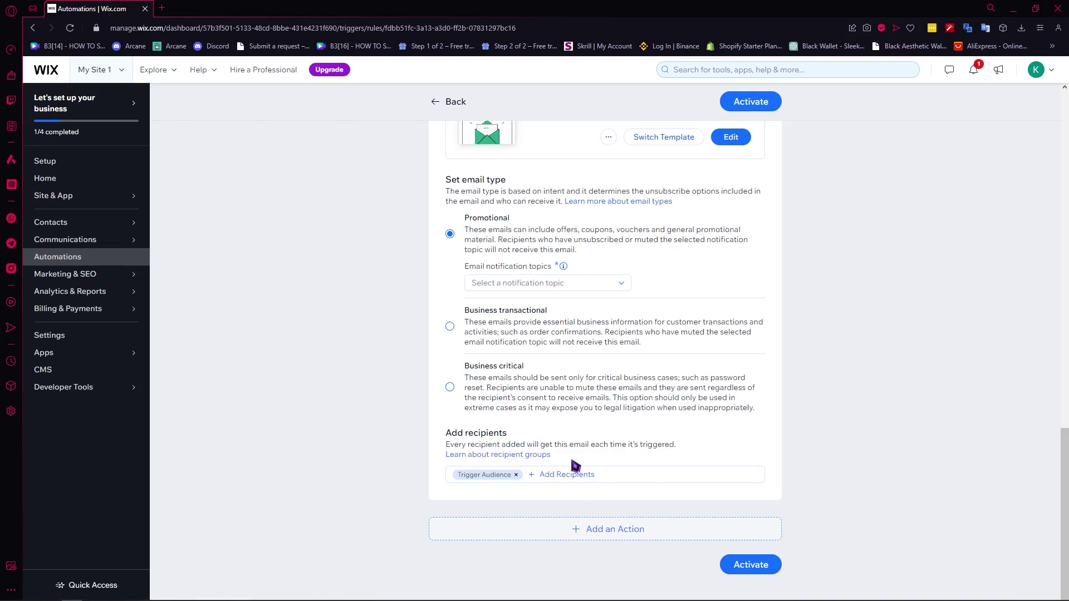
pyautogui.scroll(2, 572, 337)
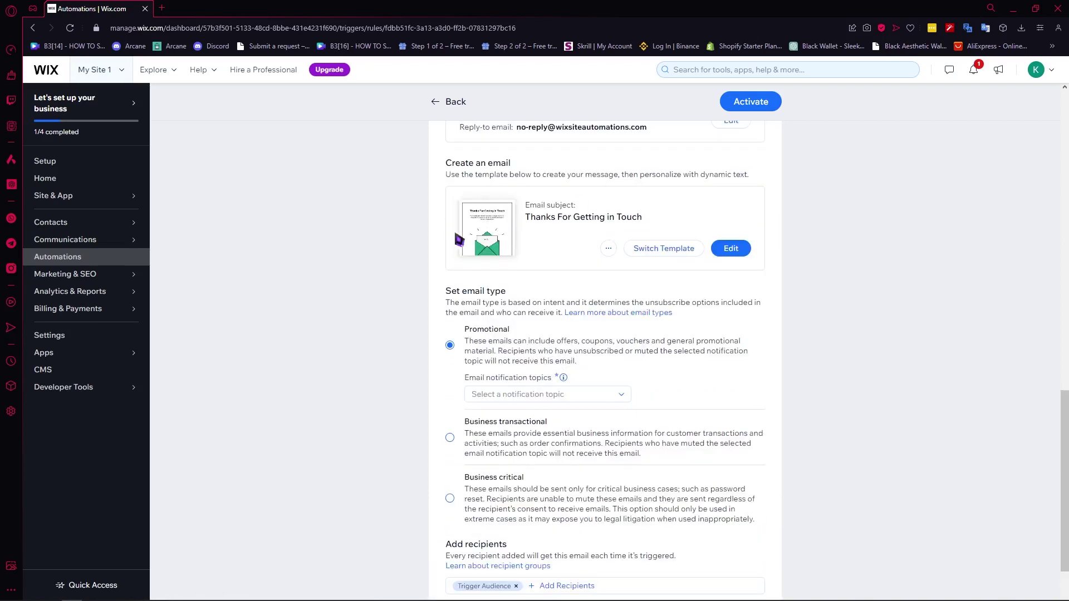
pyautogui.scroll(-2, 564, 309)
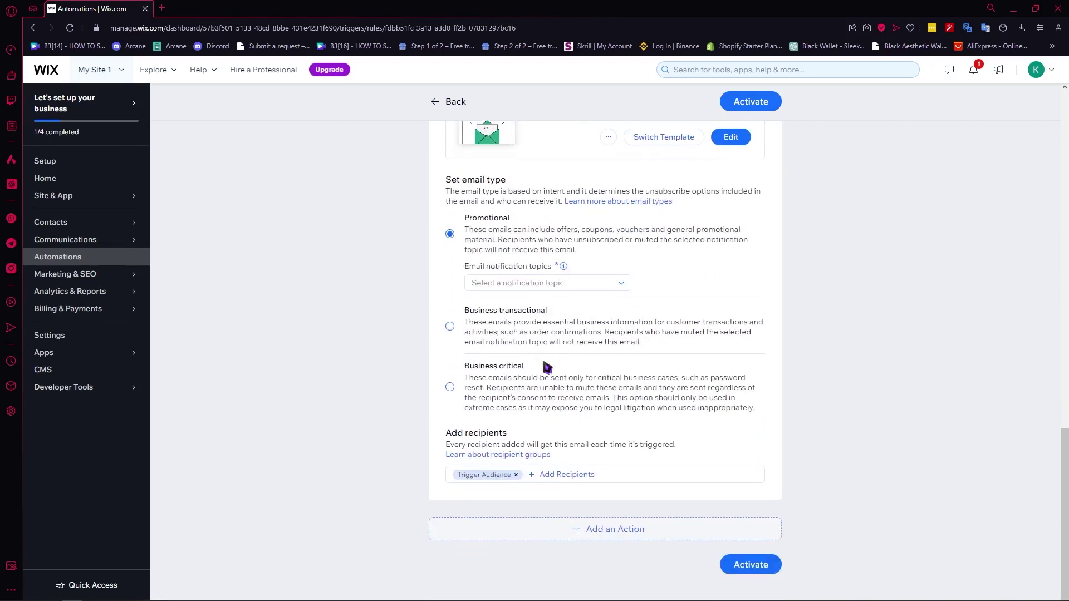
pyautogui.click(559, 478)
pyautogui.click(571, 501)
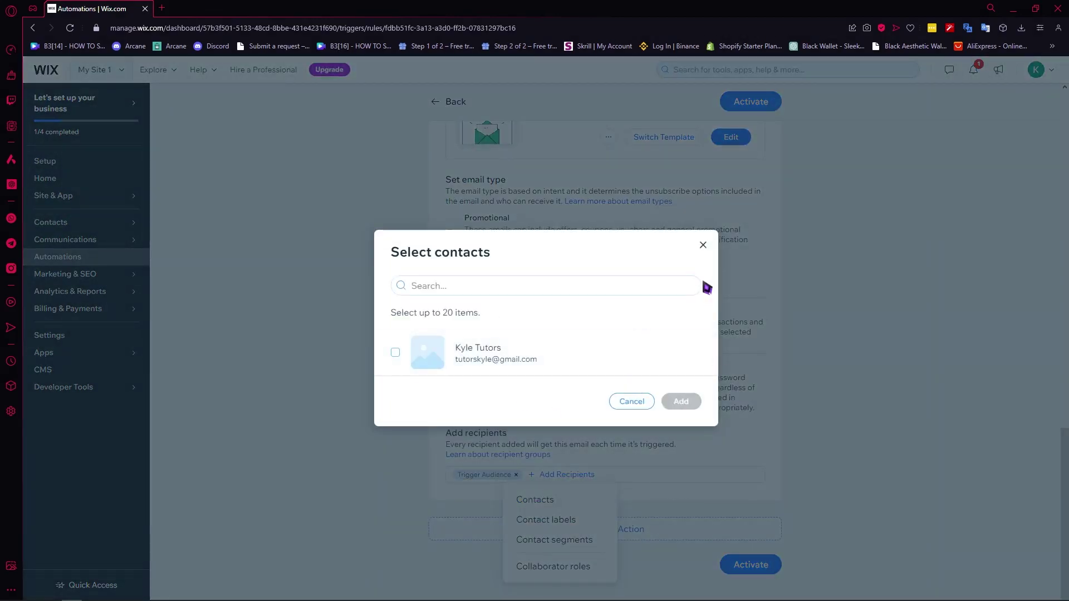
pyautogui.click(703, 245)
pyautogui.click(568, 476)
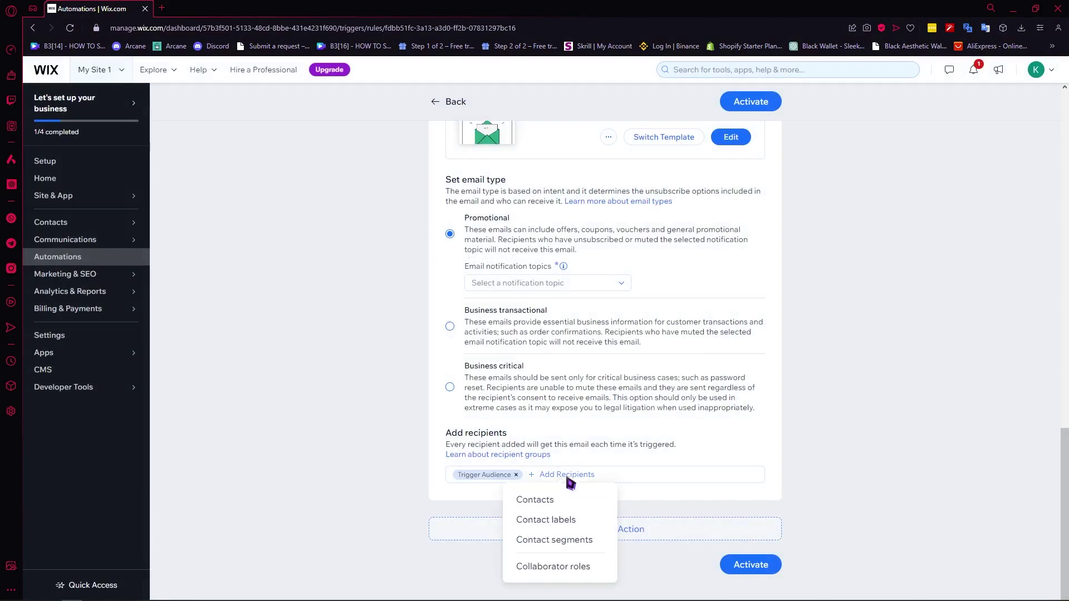
pyautogui.click(564, 567)
pyautogui.scroll(-3, 535, 302)
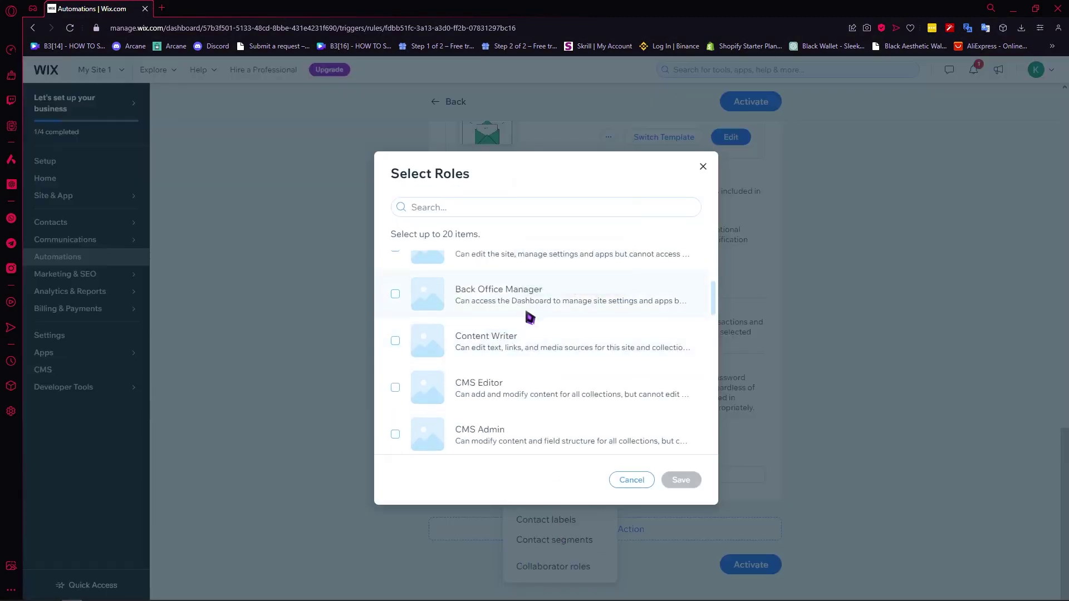
pyautogui.scroll(3, 495, 313)
pyautogui.click(704, 167)
pyautogui.click(836, 393)
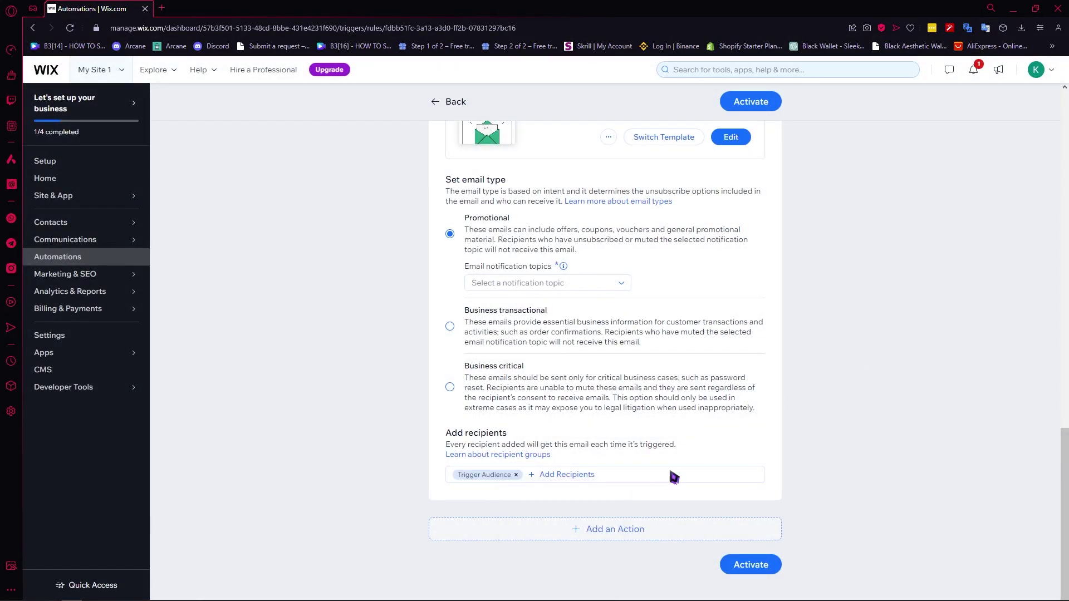
# Add a second action to the automation below the send-email action
pyautogui.scroll(4, 550, 379)
pyautogui.scroll(-4, 550, 379)
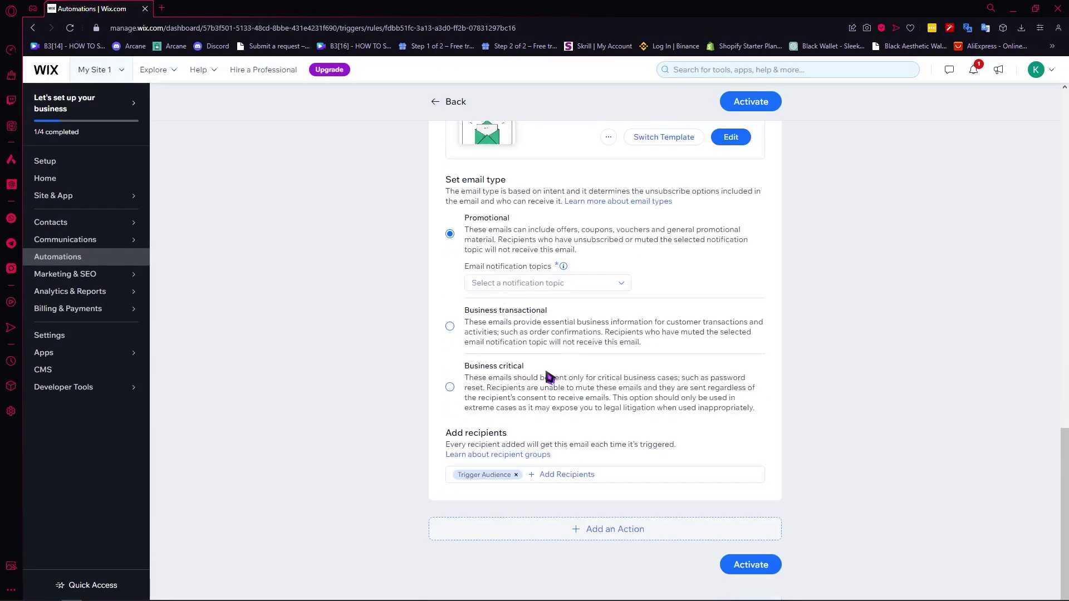
pyautogui.click(583, 536)
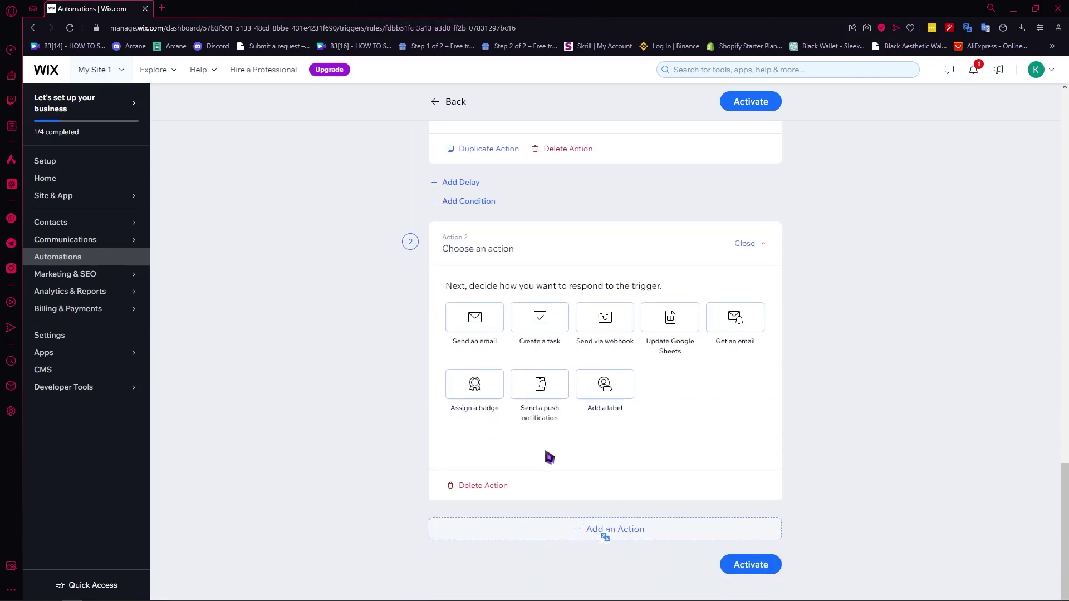
# Add a delay of 1 day and an empty condition between the first and second actions
pyautogui.scroll(14, 546, 444)
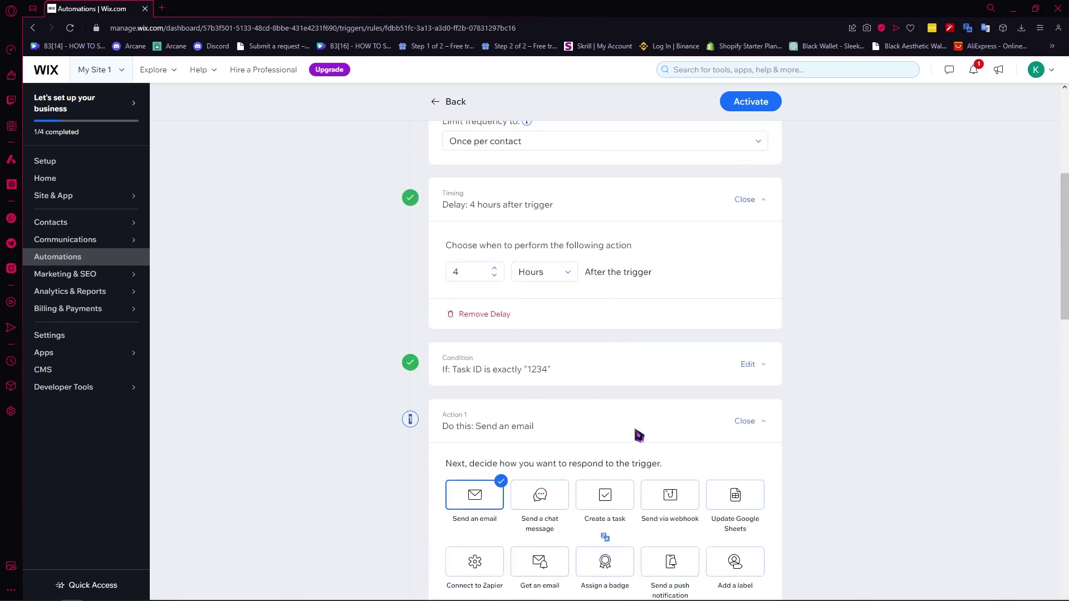
pyautogui.scroll(3, 493, 437)
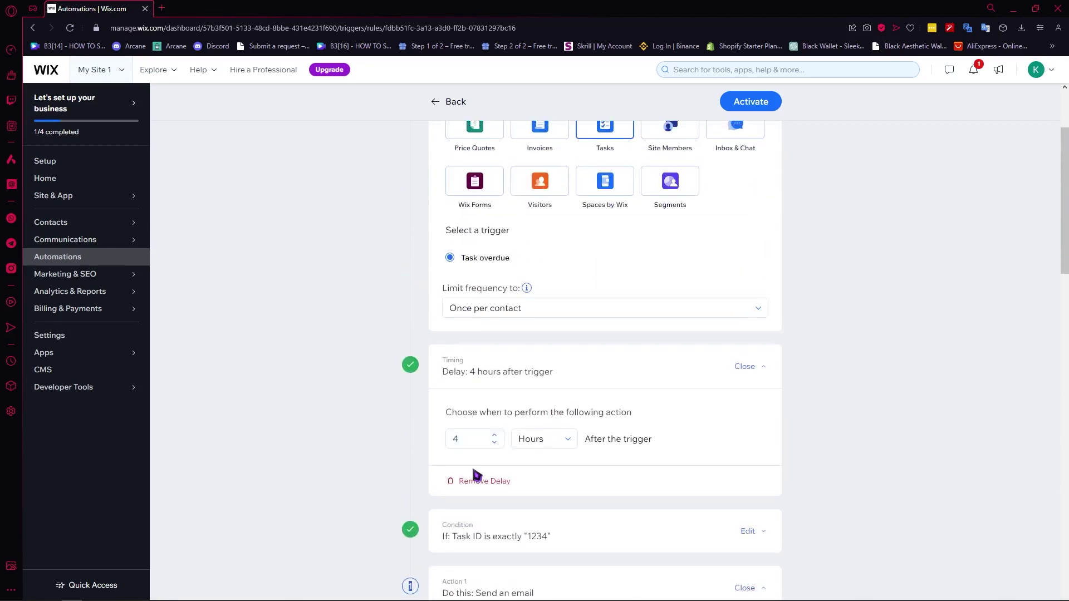
pyautogui.scroll(-20, 501, 451)
pyautogui.scroll(20, 503, 463)
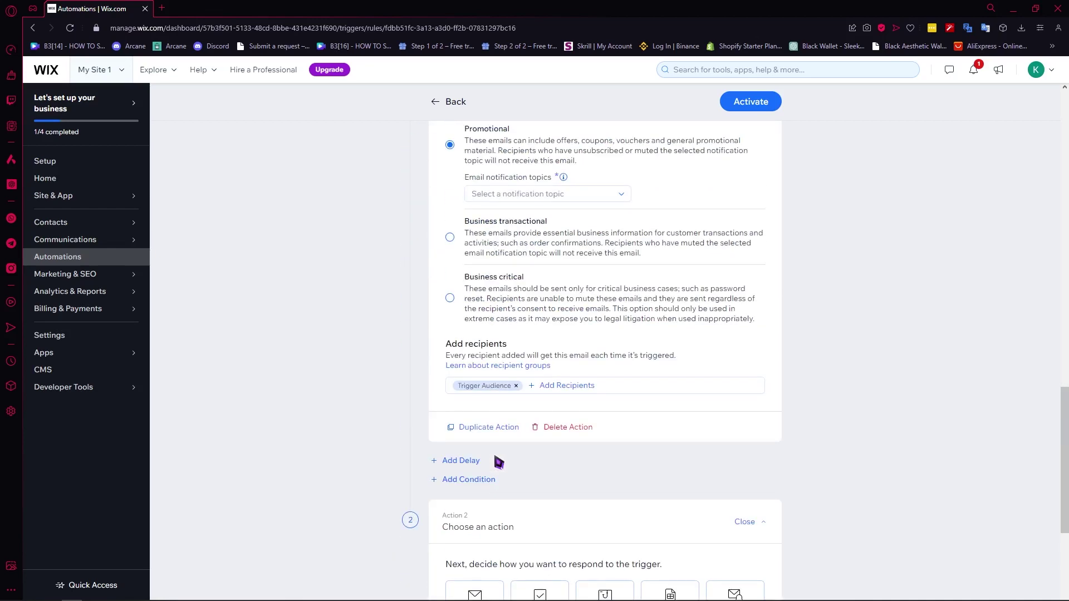
pyautogui.scroll(-20, 547, 345)
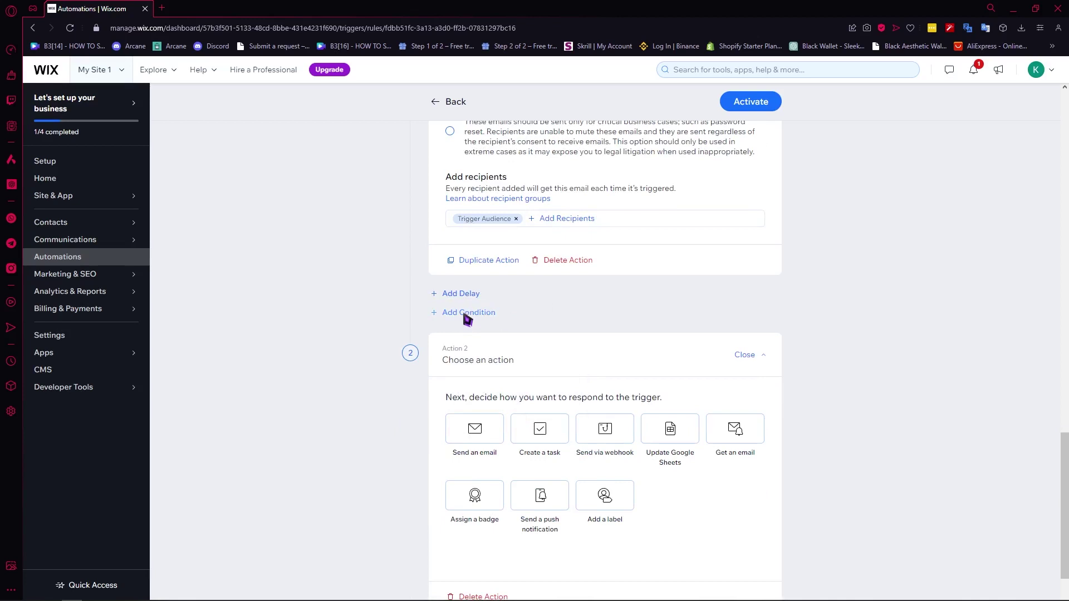
pyautogui.click(479, 299)
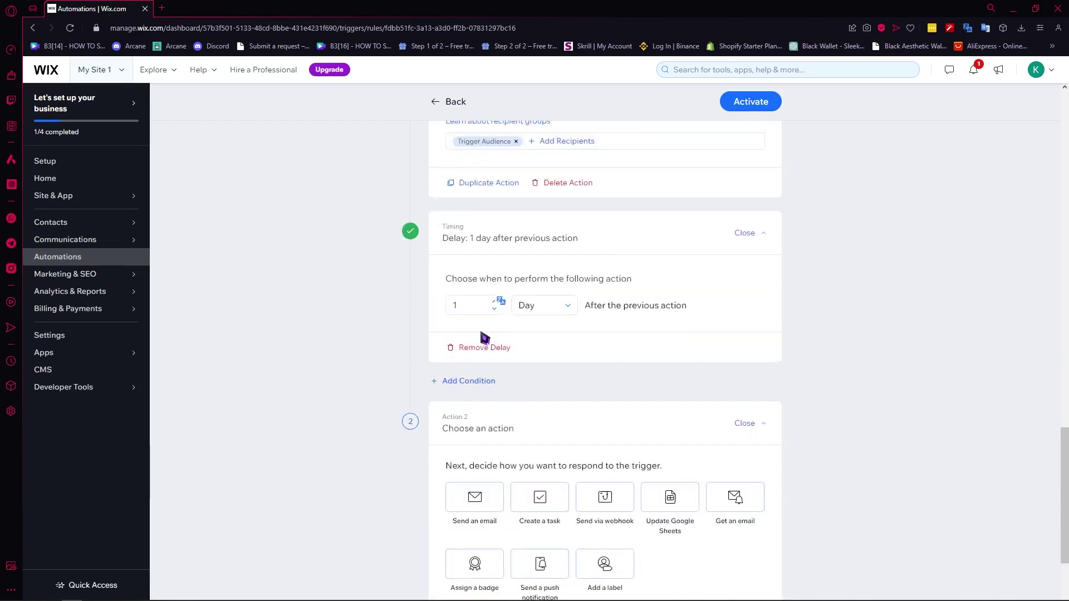
pyautogui.click(484, 348)
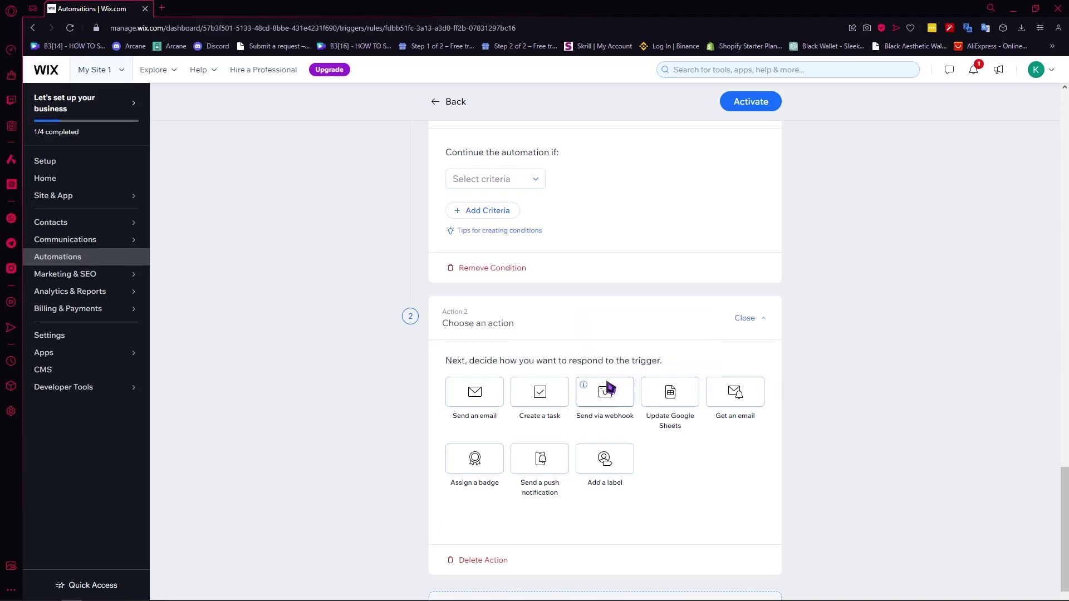
# Add a third action to the automation and delete it again
pyautogui.scroll(-2, 628, 473)
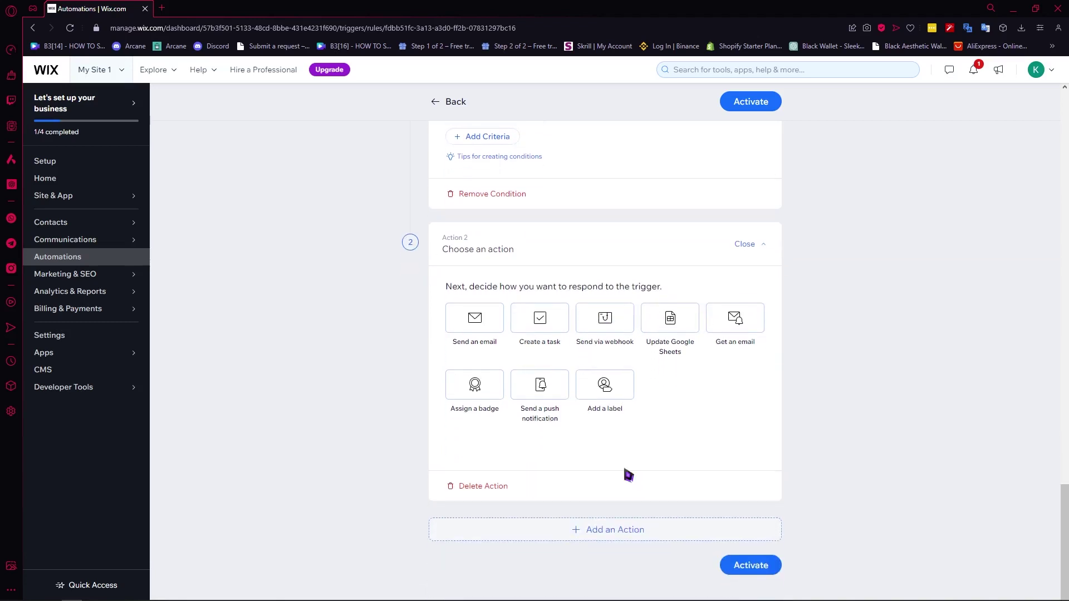
pyautogui.click(600, 528)
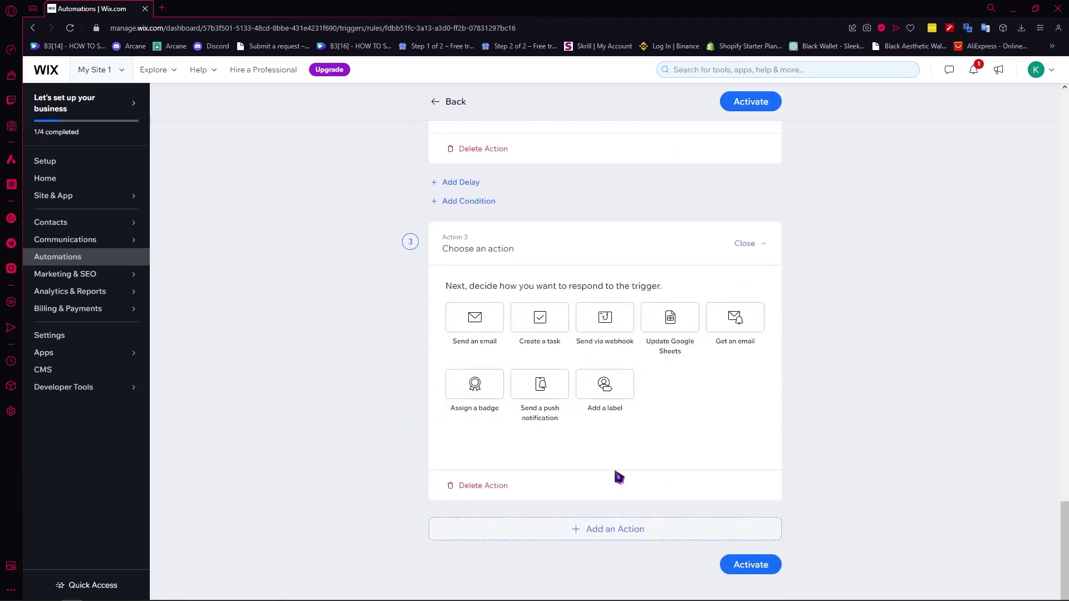
pyautogui.click(498, 488)
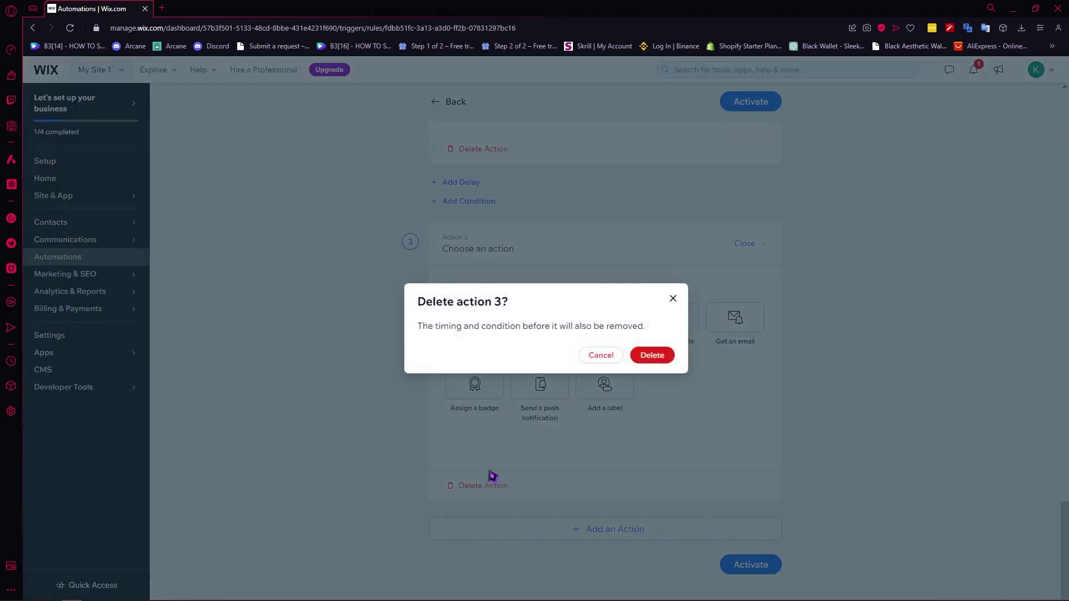
pyautogui.click(664, 359)
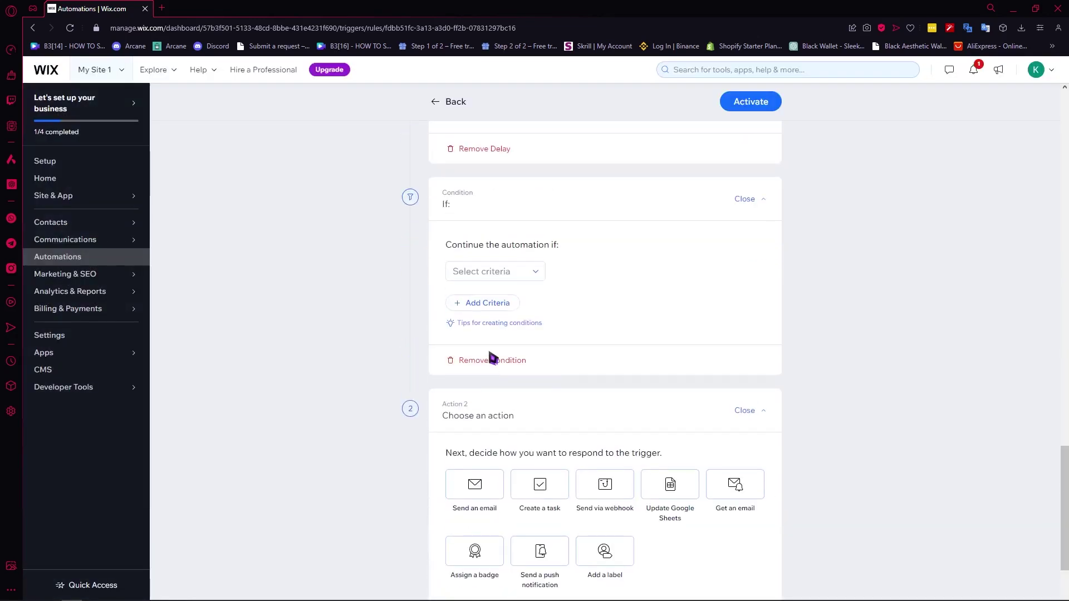
# Remove the empty condition before the second action and delete the second action from the automation
pyautogui.click(495, 362)
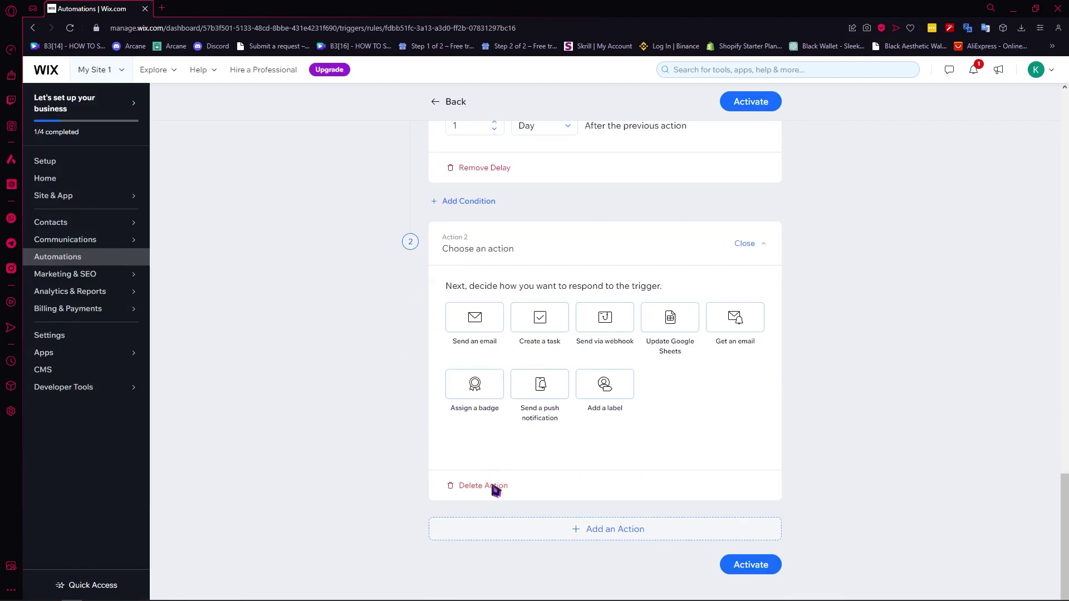
pyautogui.click(495, 485)
pyautogui.click(646, 357)
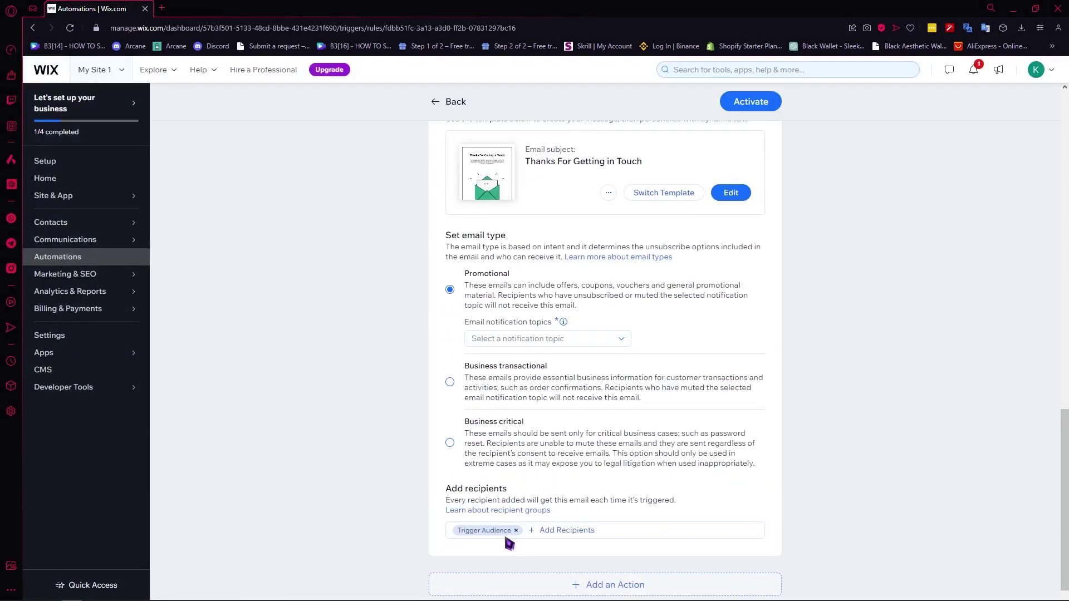
# Review the automation from the trigger down to the email recipients and try to activate it
pyautogui.scroll(10, 689, 340)
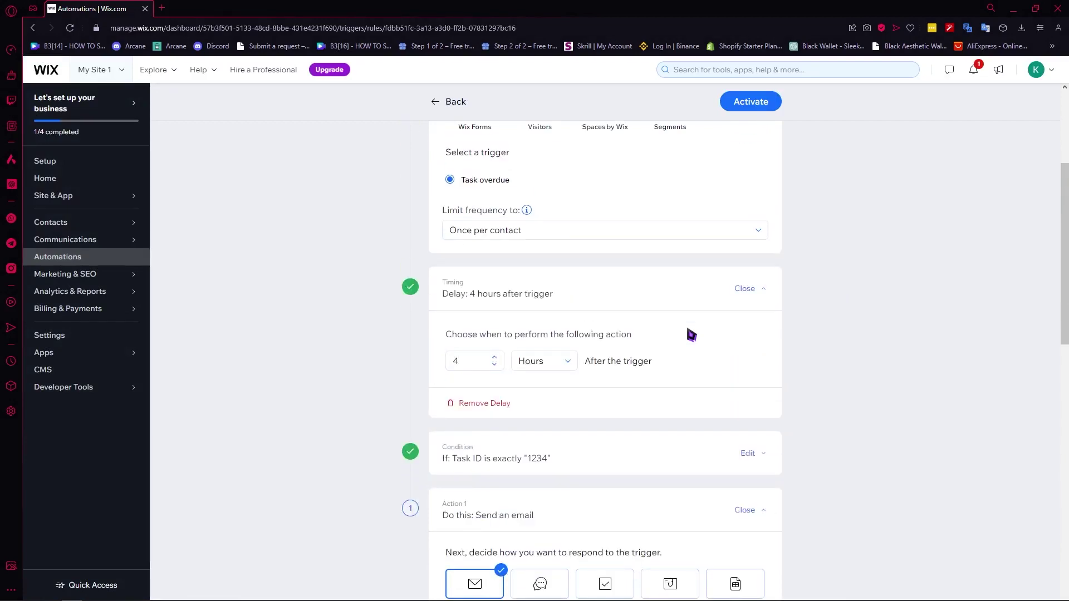
pyautogui.scroll(2, 689, 333)
pyautogui.scroll(-12, 689, 337)
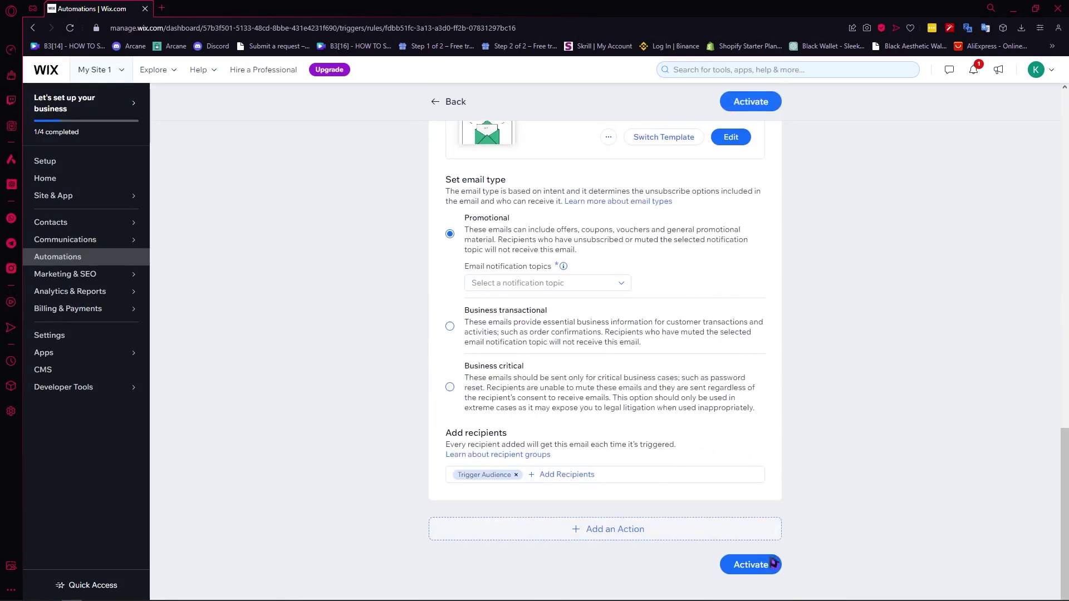
pyautogui.click(751, 565)
# Set the promotional email's notification topic to Announcements and activate the automation
pyautogui.scroll(6, 390, 430)
pyautogui.scroll(-5, 495, 430)
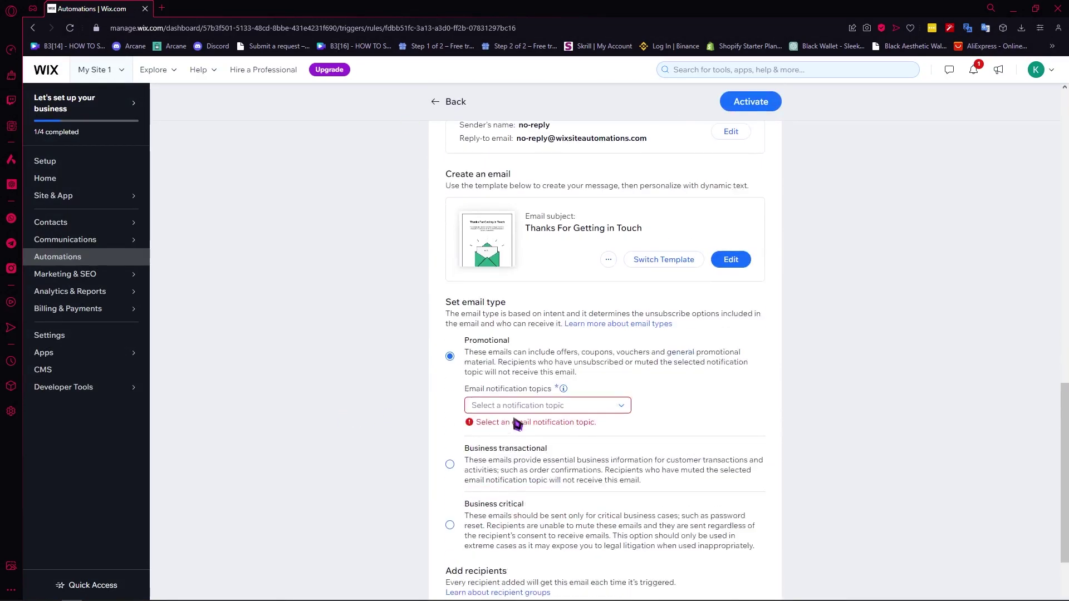
pyautogui.click(559, 402)
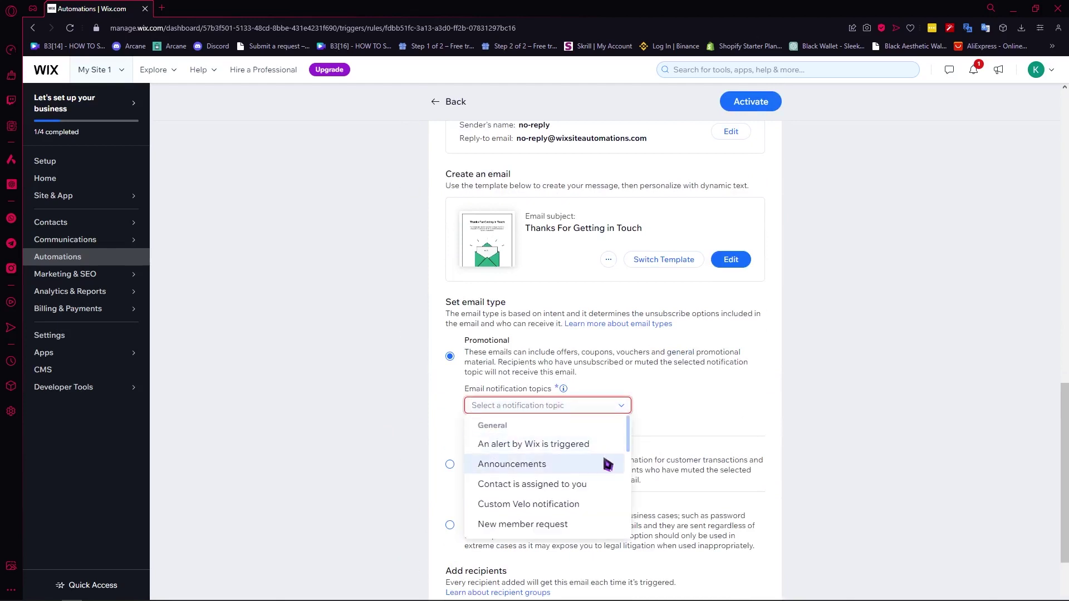
pyautogui.scroll(-3, 563, 470)
pyautogui.scroll(5, 563, 471)
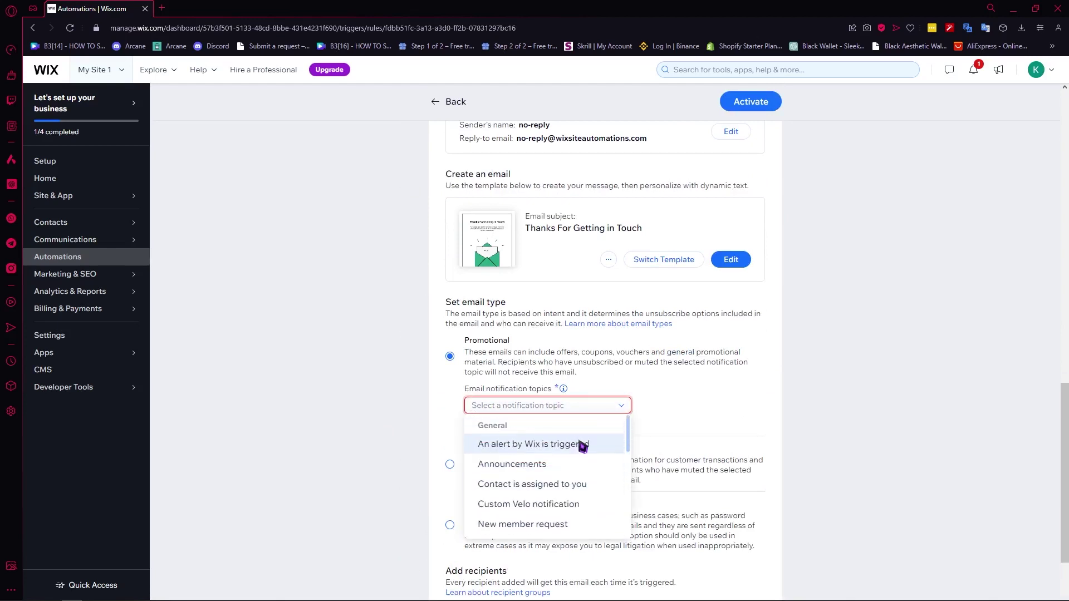
pyautogui.click(579, 465)
pyautogui.scroll(-3, 586, 426)
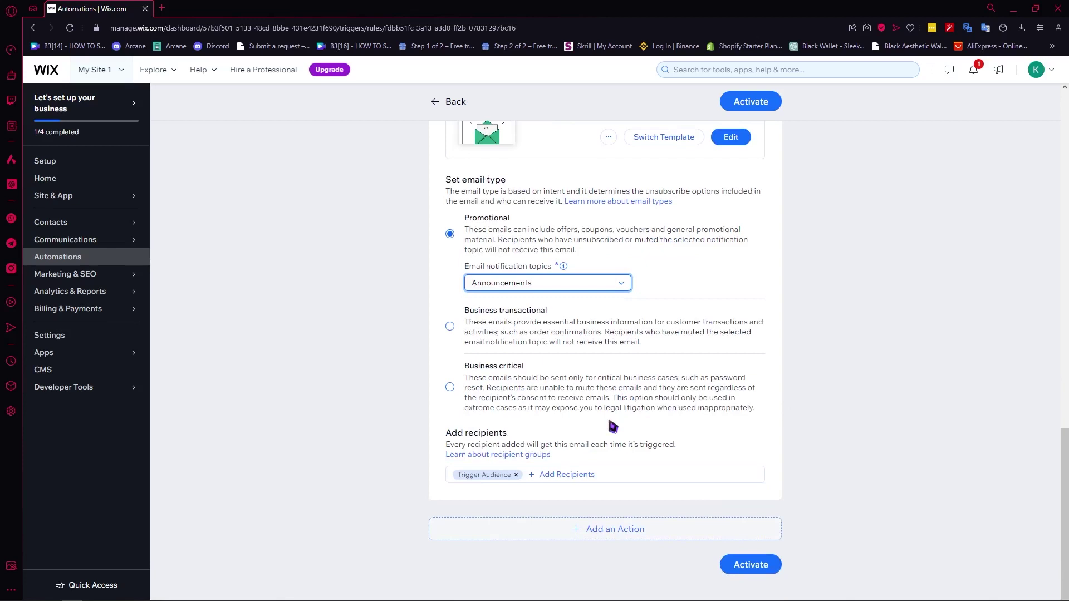
pyautogui.click(752, 564)
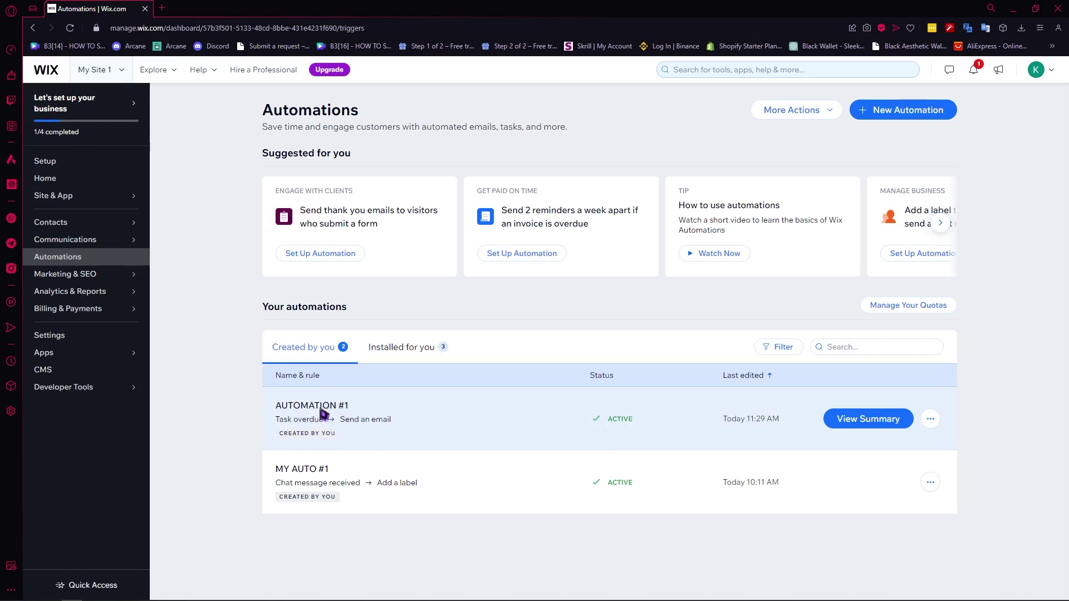
# Check the management options available for AUTOMATION #1 and open its summary
pyautogui.click(931, 419)
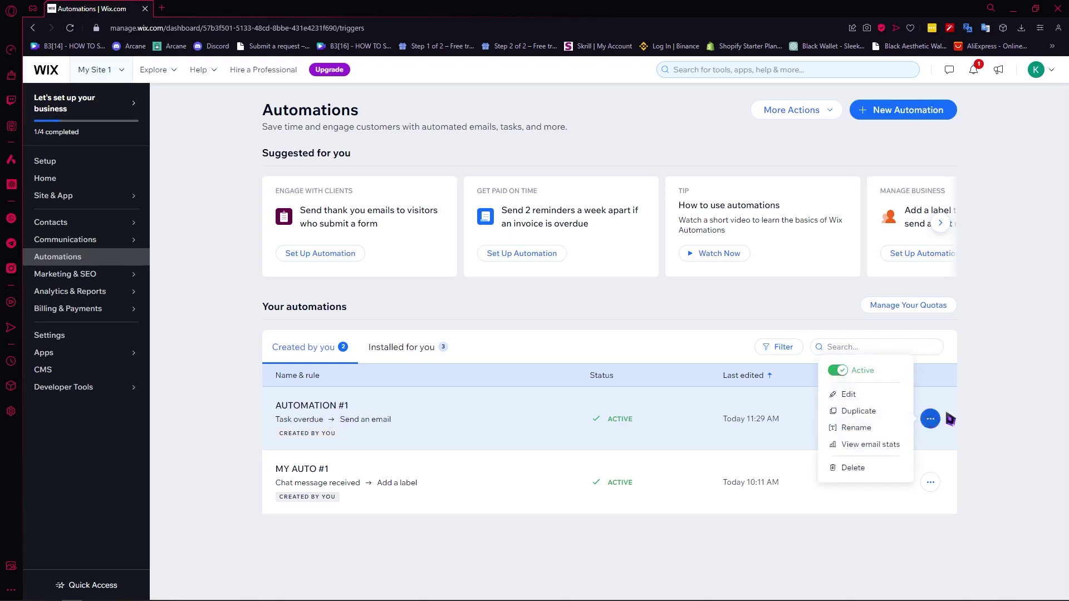
pyautogui.click(994, 394)
pyautogui.click(862, 419)
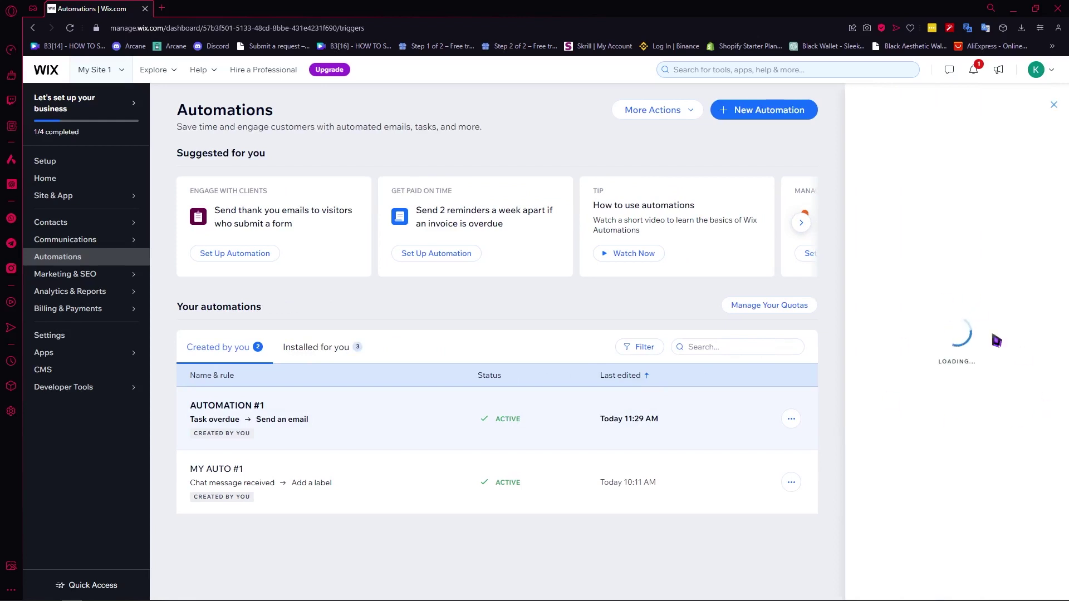